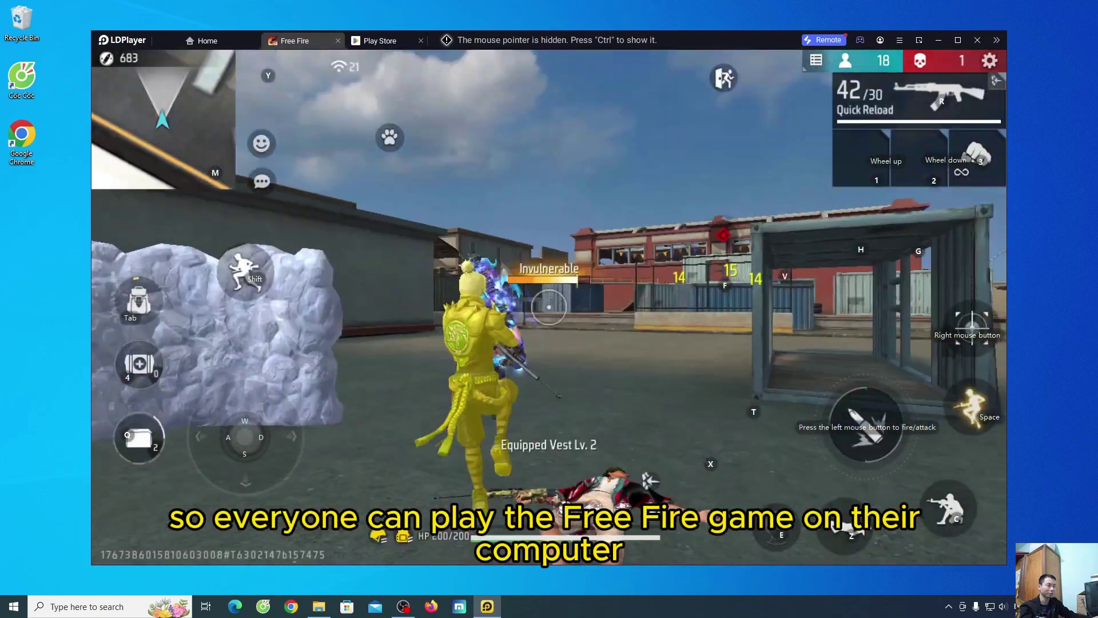
{"action": "key", "text": "d"}
{"action": "key", "text": "s"}
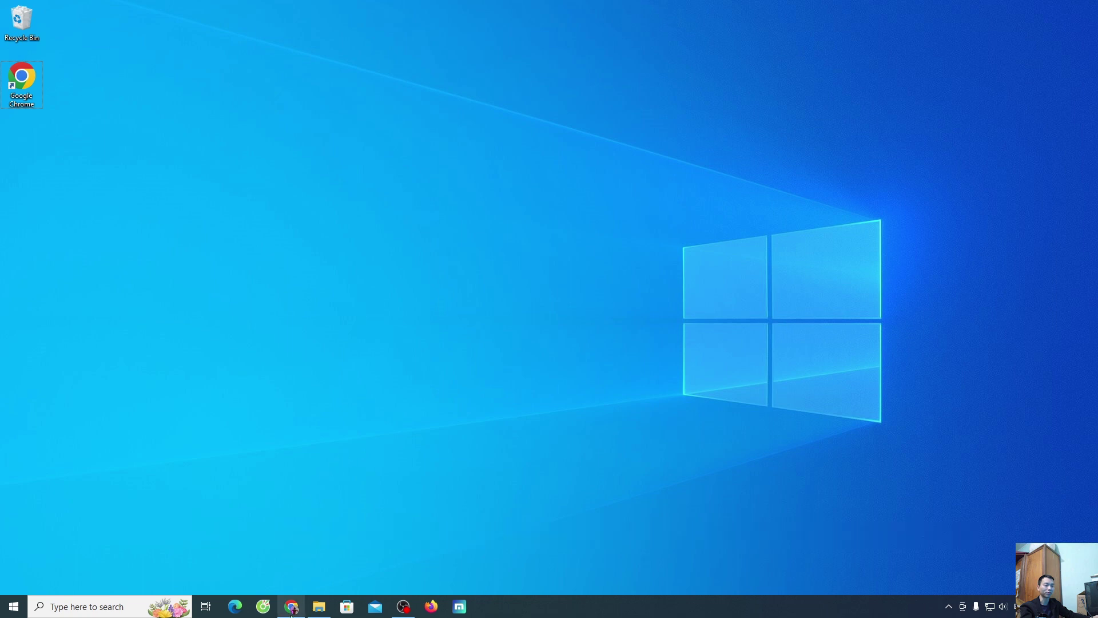
Step: Download the LDPlayer 9 installer from the LDPlayer website and open the Downloads folder in File Explorer
{"action": "left_click", "coordinate": [292, 549]}
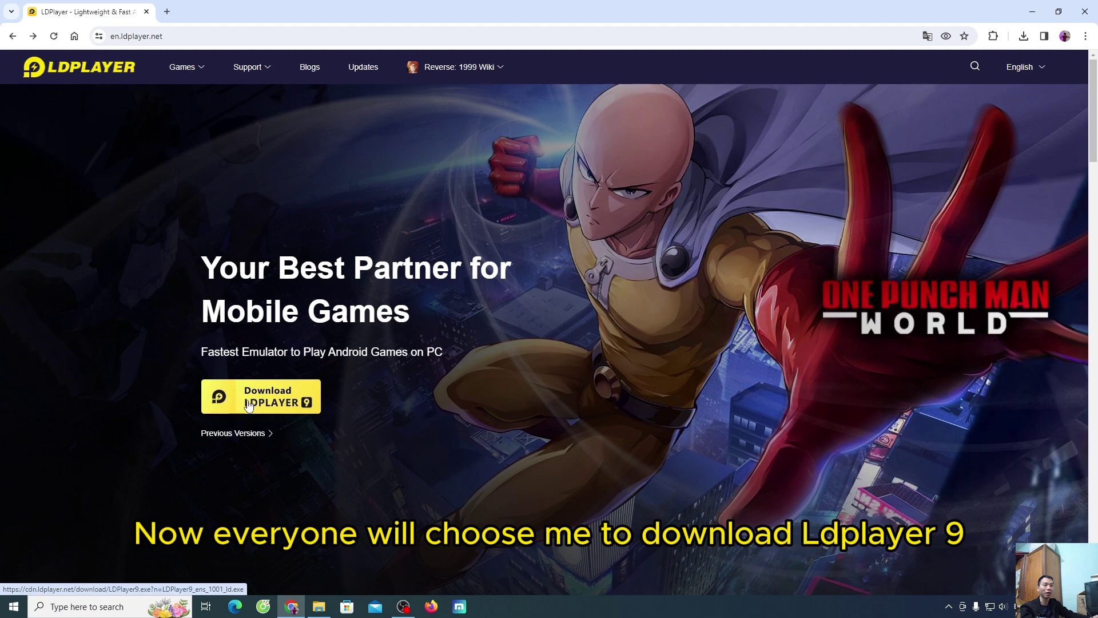
{"action": "left_click", "coordinate": [298, 403]}
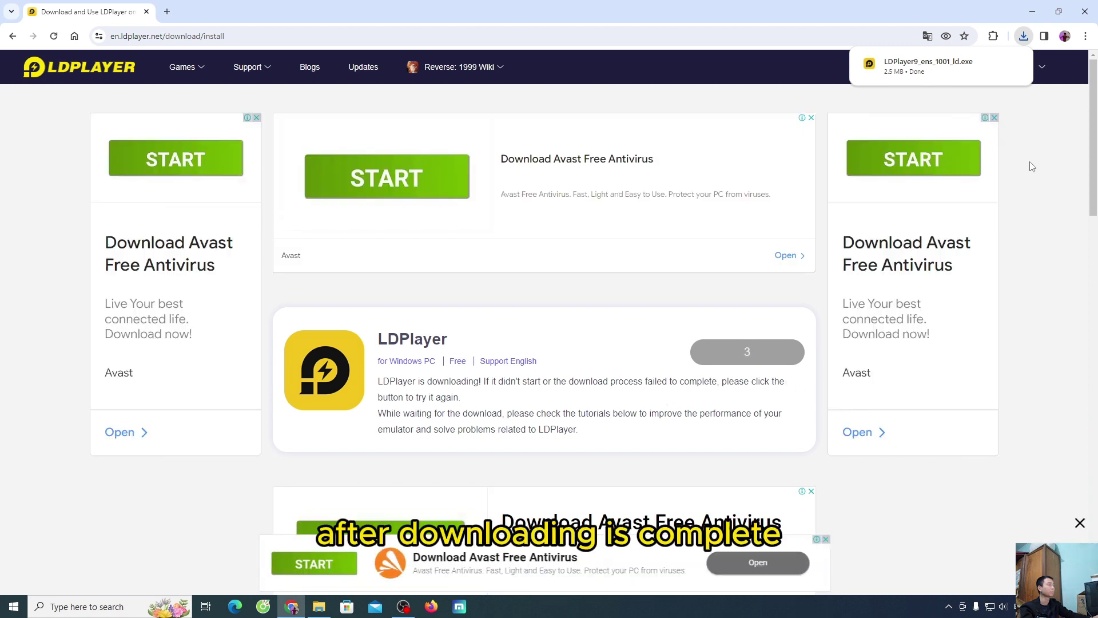
{"action": "mouse_move", "coordinate": [944, 68]}
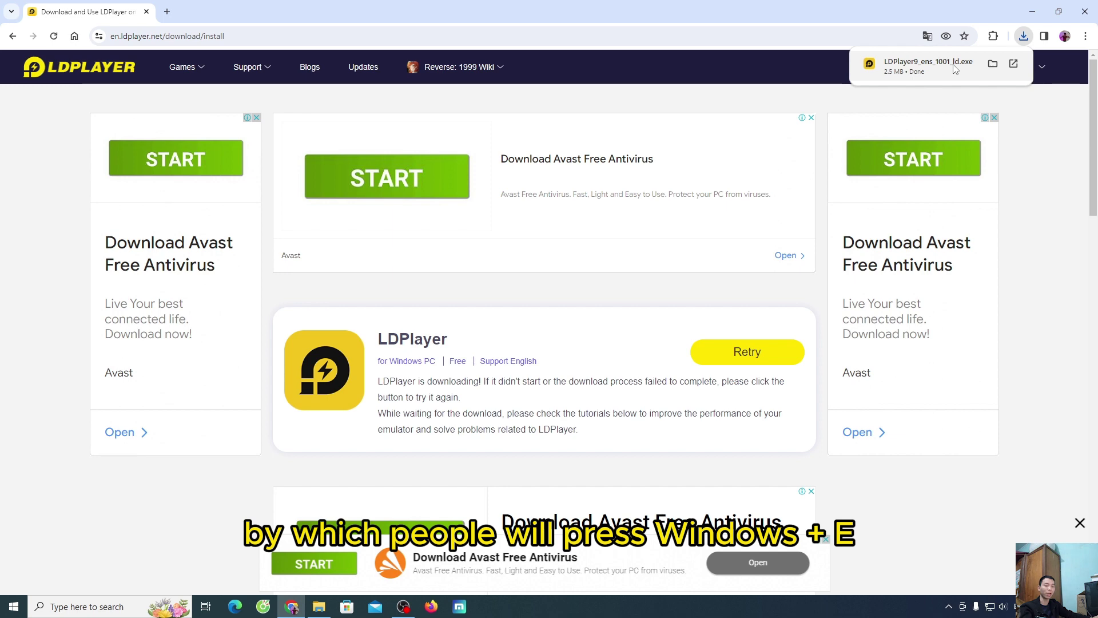
{"action": "key", "text": "super+e"}
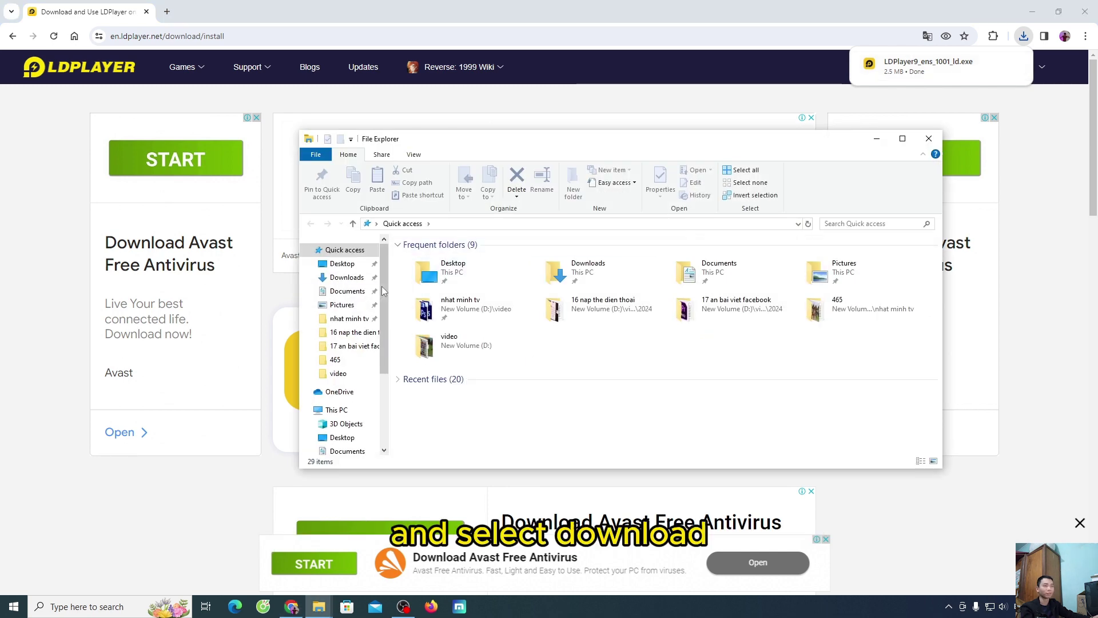
{"action": "left_click", "coordinate": [347, 277]}
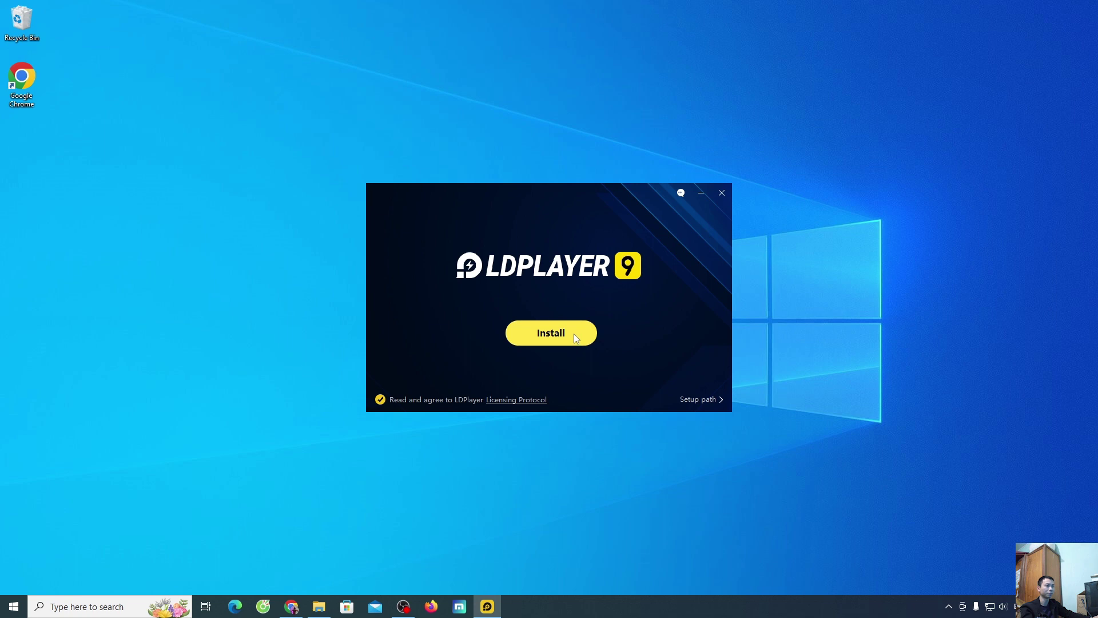
Step: Install LDPlayer 9 with the default setup path and start the emulator
{"action": "left_click", "coordinate": [575, 338]}
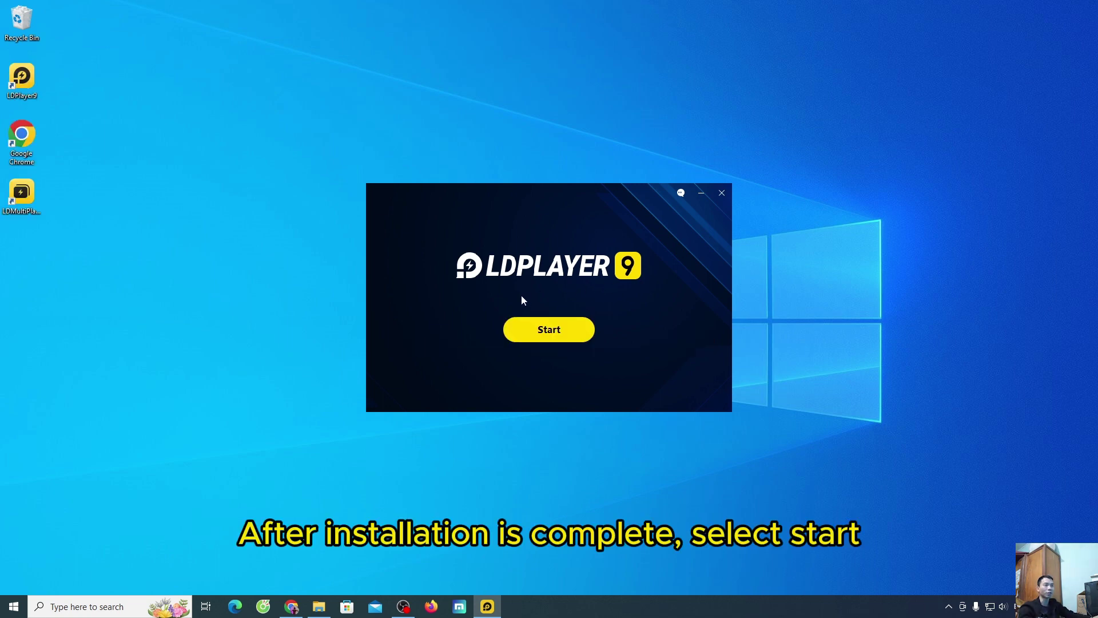
{"action": "left_click", "coordinate": [578, 335]}
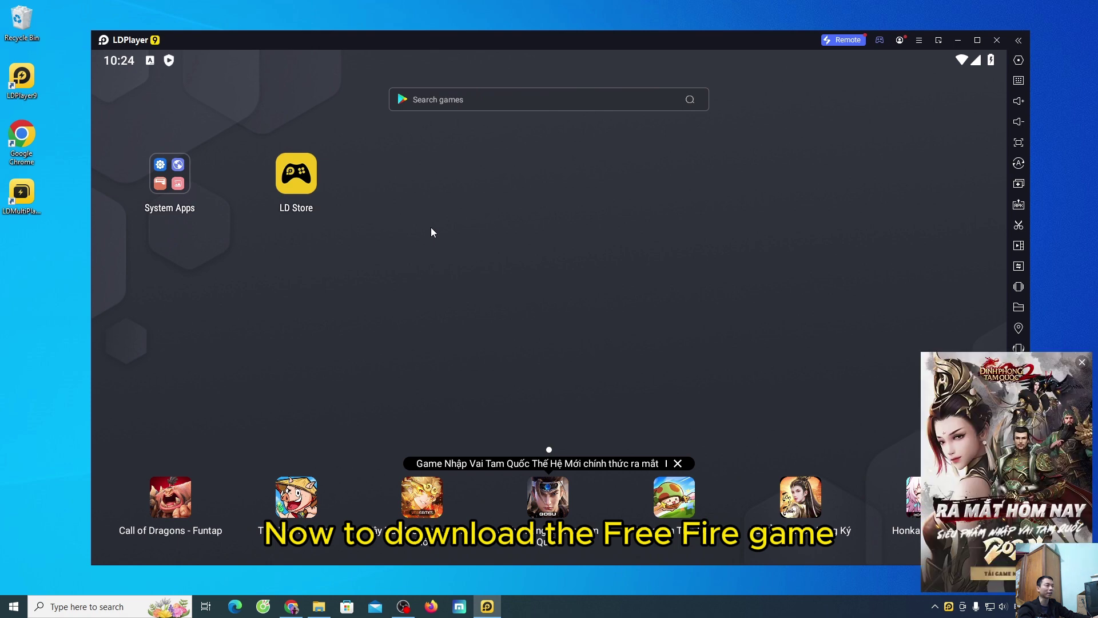
Step: Open the Play Store from the System Apps folder and close the game advertisement pop-up
{"action": "left_click", "coordinate": [171, 183]}
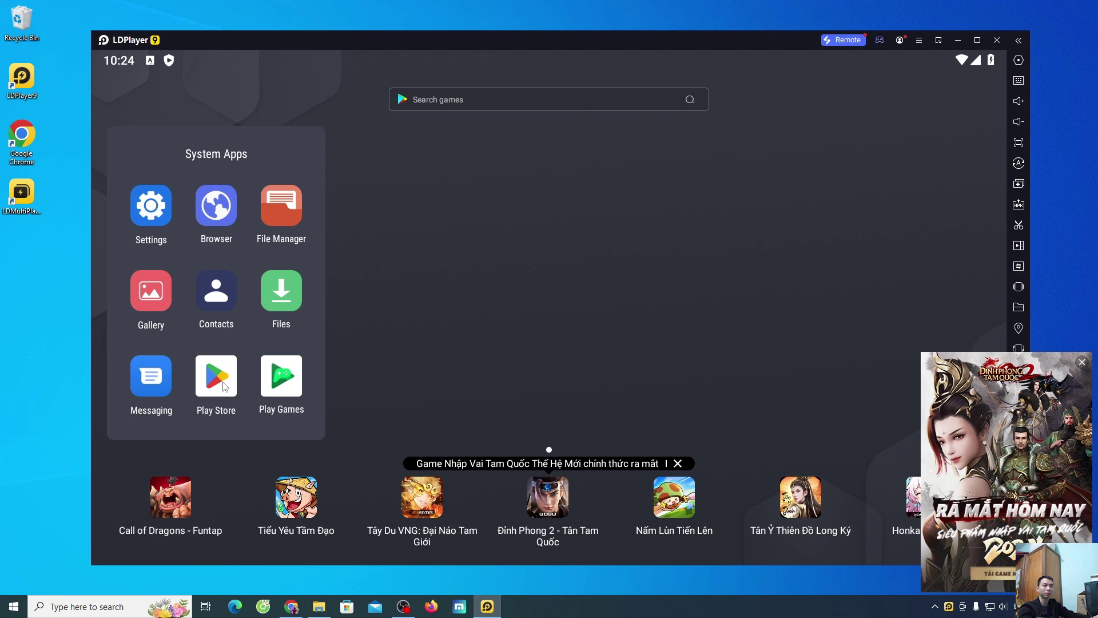
{"action": "left_click", "coordinate": [223, 385]}
{"action": "left_click", "coordinate": [1082, 362]}
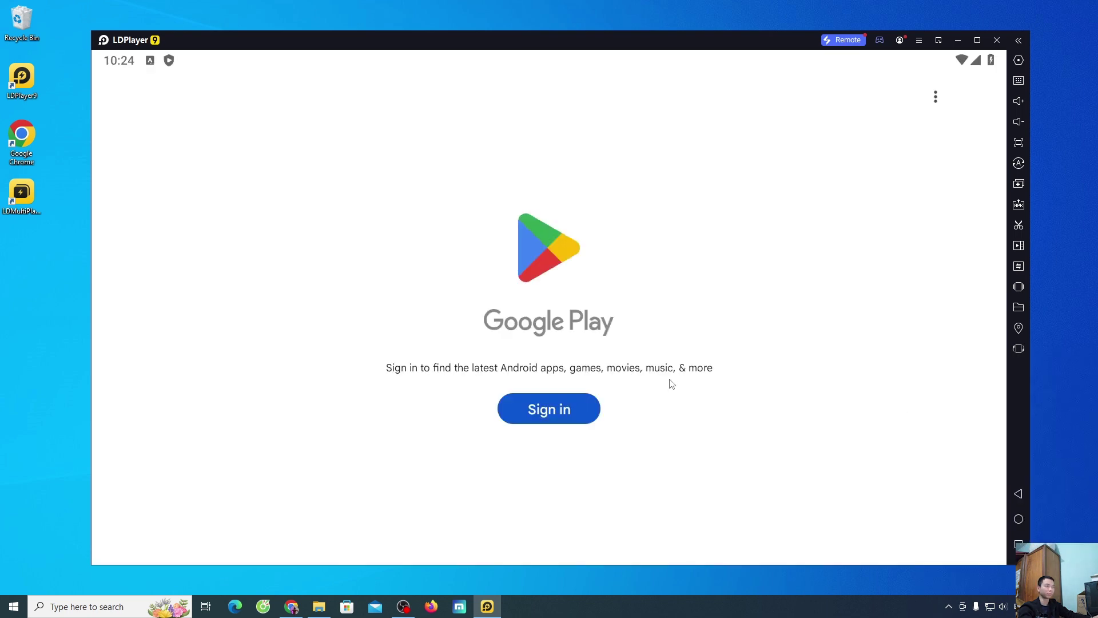
Step: Start signing in to Google Play and submit the Google account's email address
{"action": "left_click", "coordinate": [569, 410]}
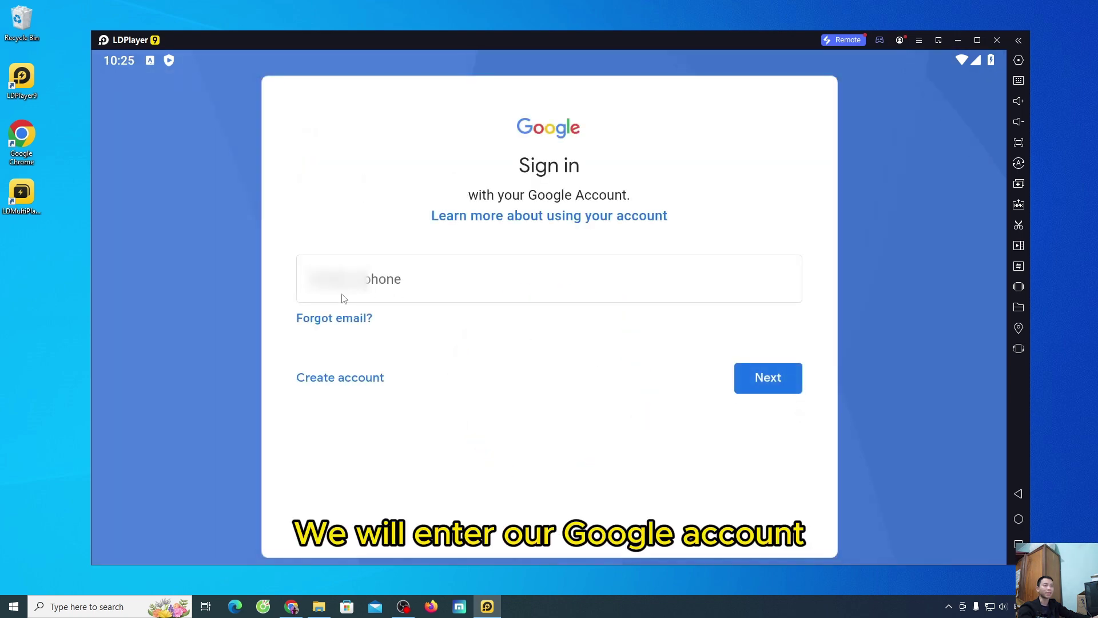
{"action": "left_click", "coordinate": [401, 285]}
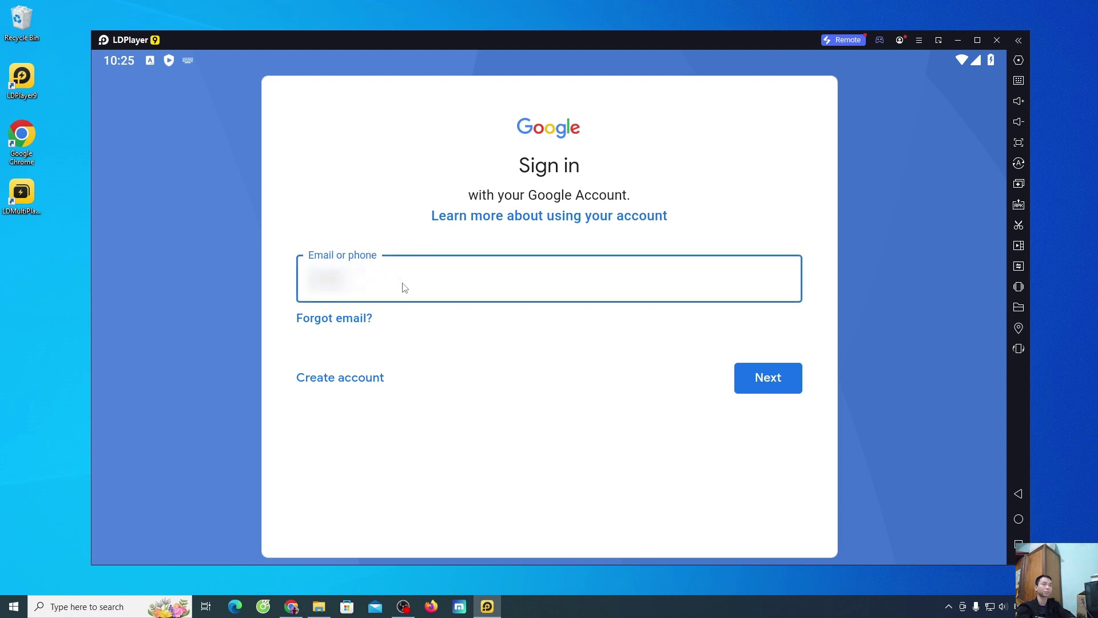
{"action": "type", "text": "1"}
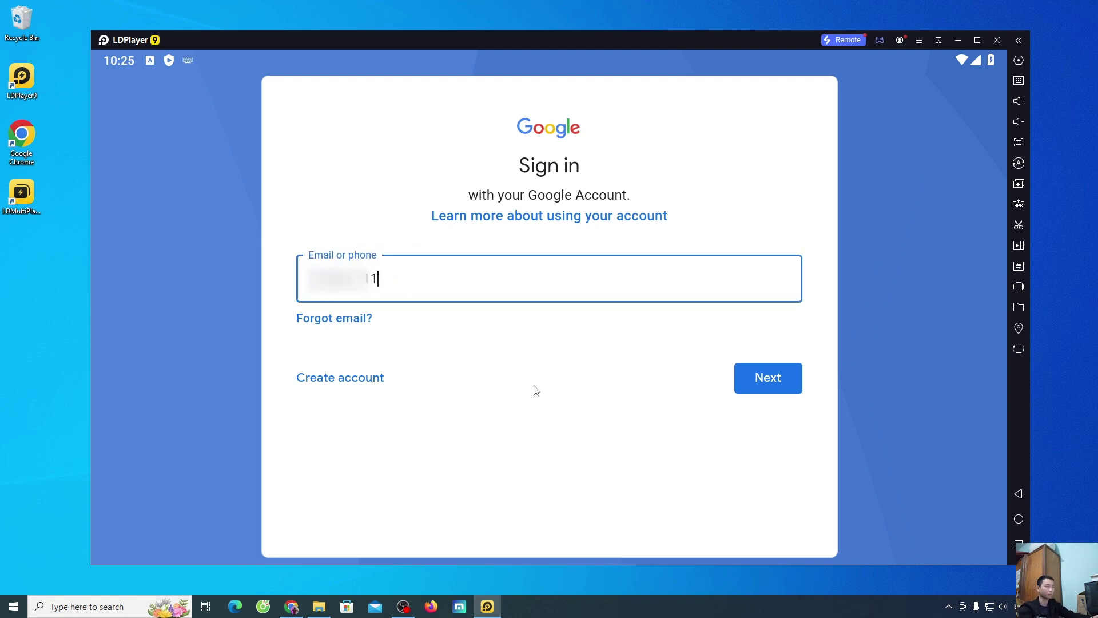
{"action": "left_click", "coordinate": [546, 383]}
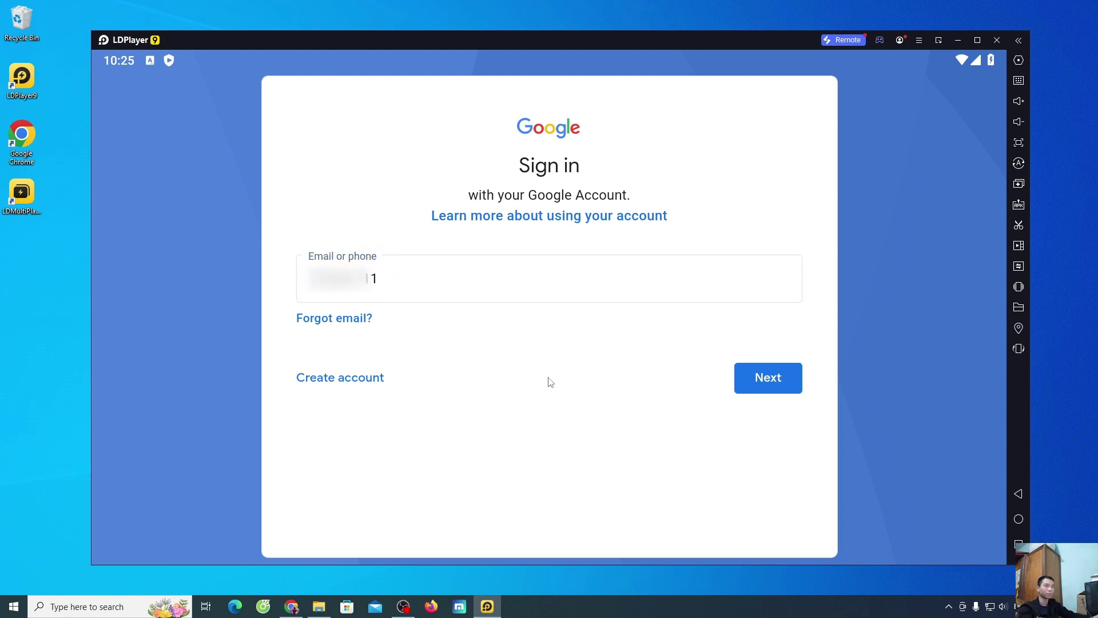
{"action": "left_click", "coordinate": [789, 379]}
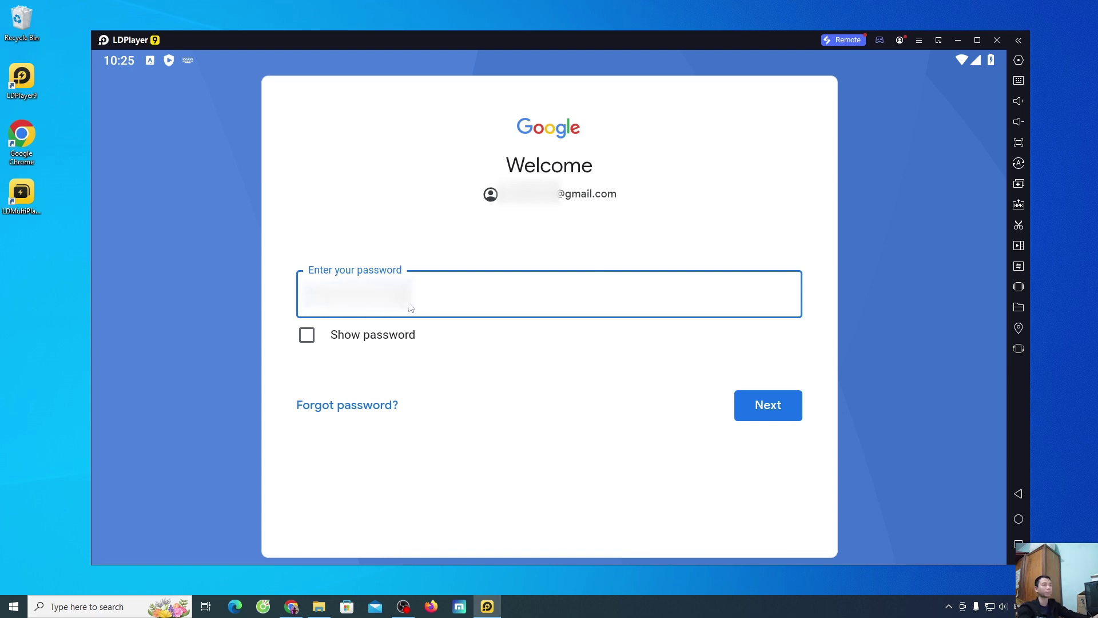
Step: Submit the Google account password and accept the Google terms and the services settings with basic device backup on
{"action": "left_click", "coordinate": [788, 411]}
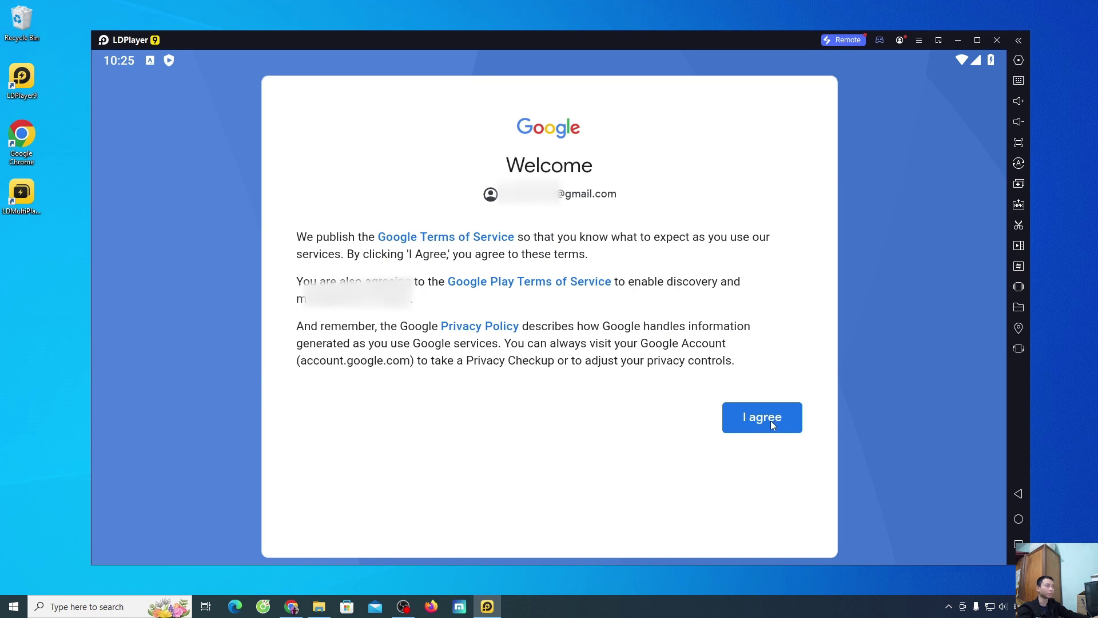
{"action": "left_click", "coordinate": [771, 420]}
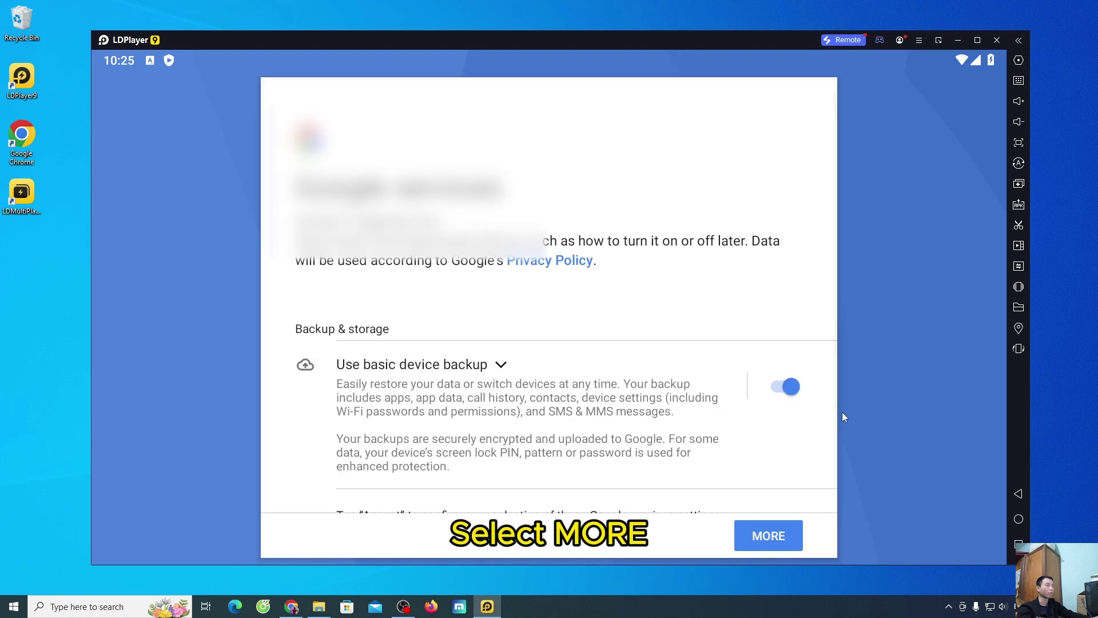
{"action": "scroll", "coordinate": [834, 412], "scroll_direction": "down", "scroll_amount": 1}
{"action": "scroll", "coordinate": [824, 446], "scroll_direction": "up", "scroll_amount": 1}
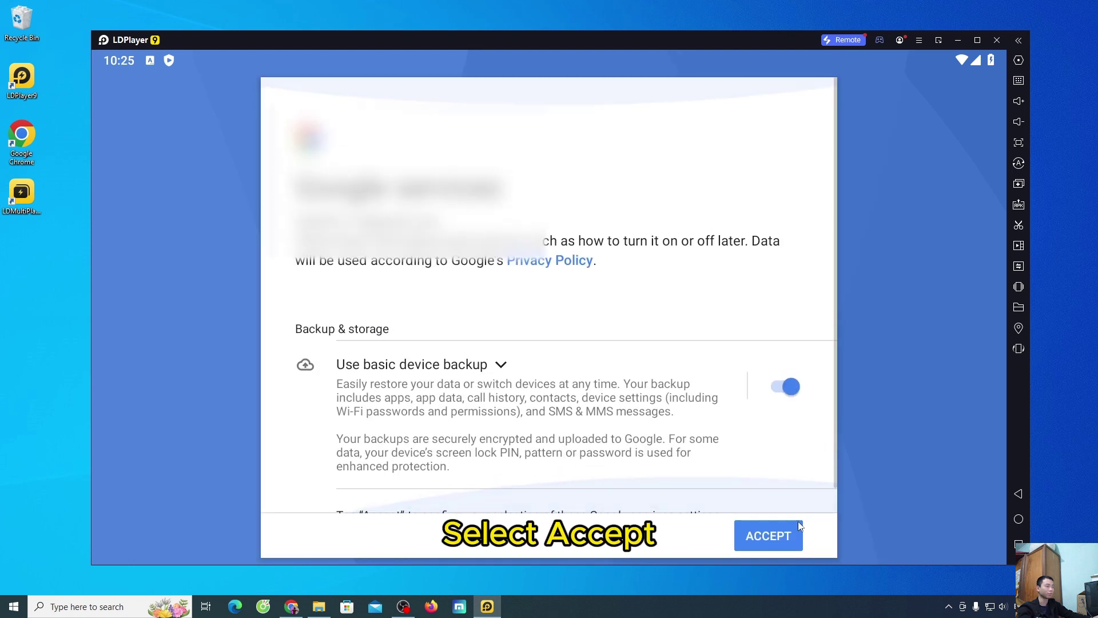
{"action": "left_click", "coordinate": [771, 538]}
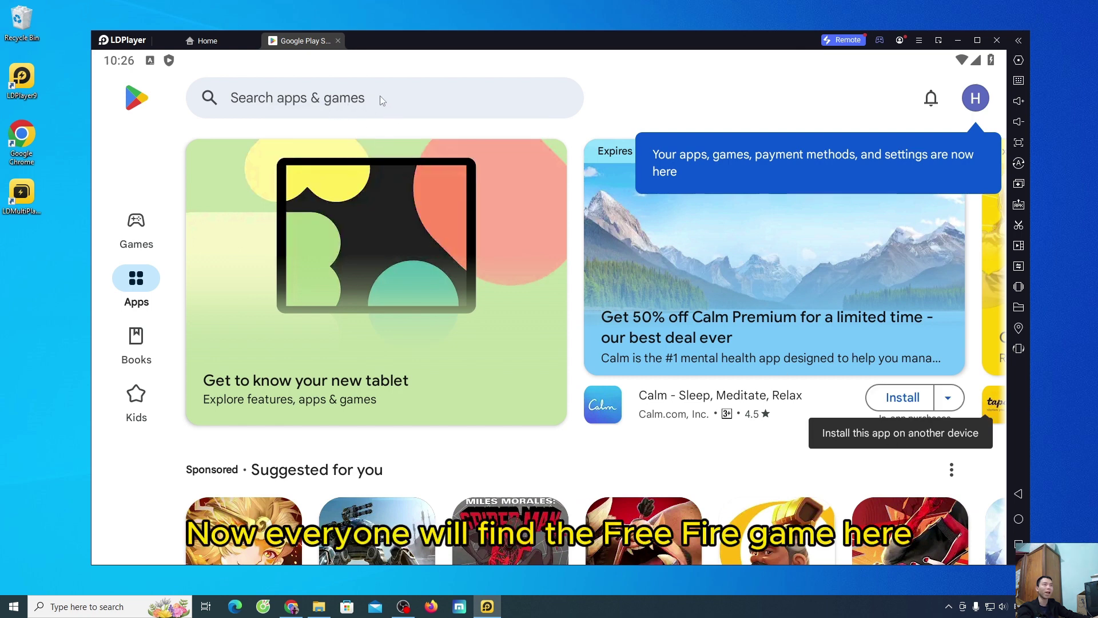
Step: Search the Play Store for "free fire" and install Free Fire: The Chaos
{"action": "left_click", "coordinate": [360, 105]}
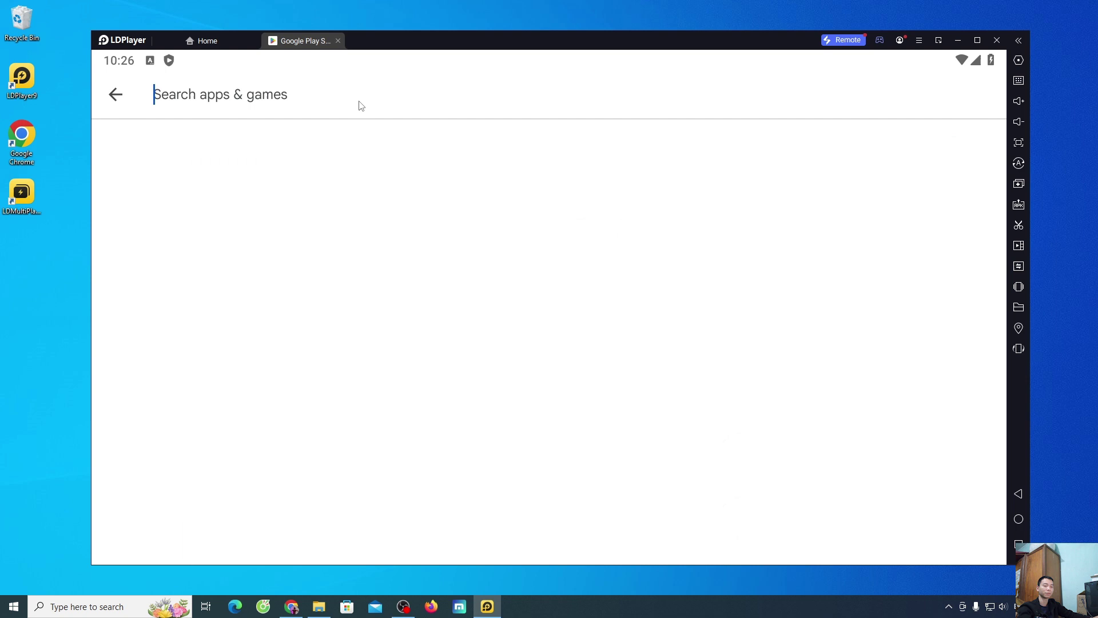
{"action": "type", "text": "free"}
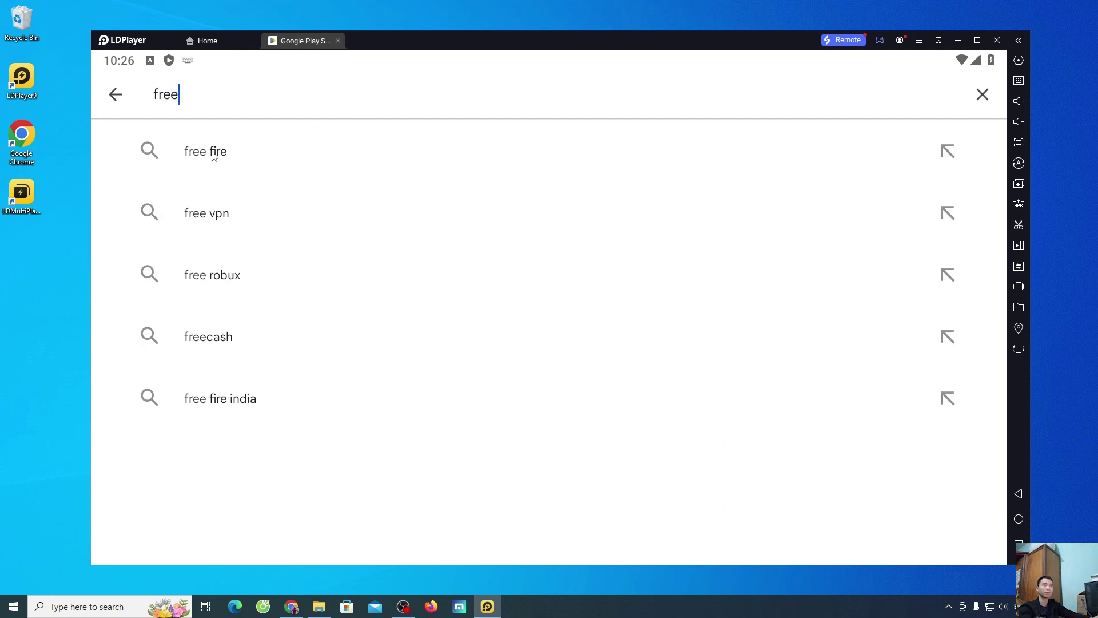
{"action": "left_click", "coordinate": [213, 156]}
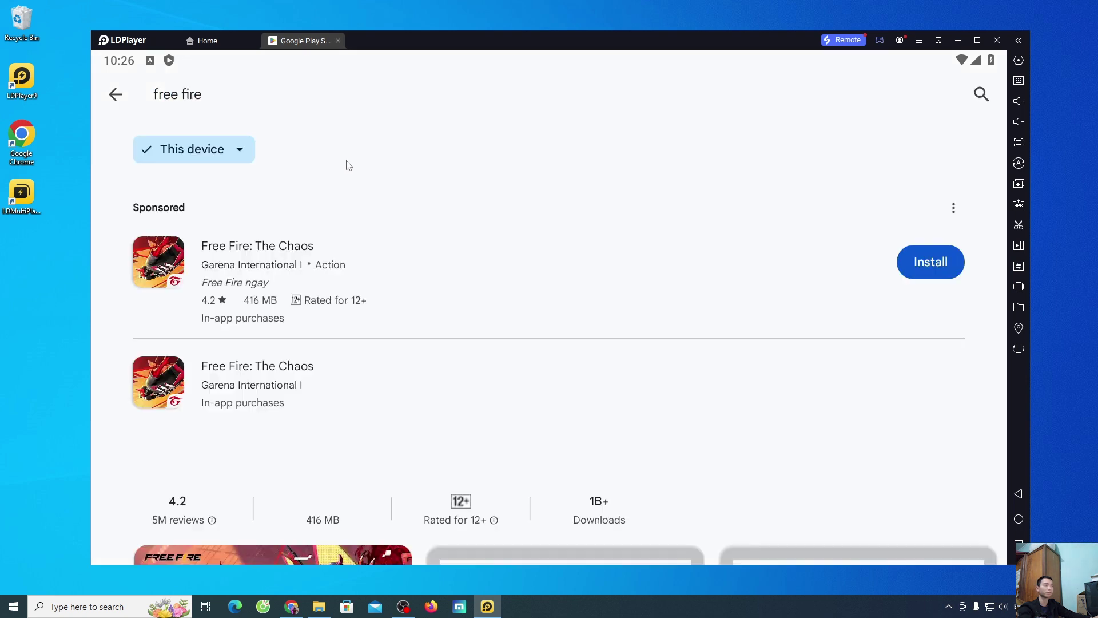
{"action": "left_click", "coordinate": [945, 264]}
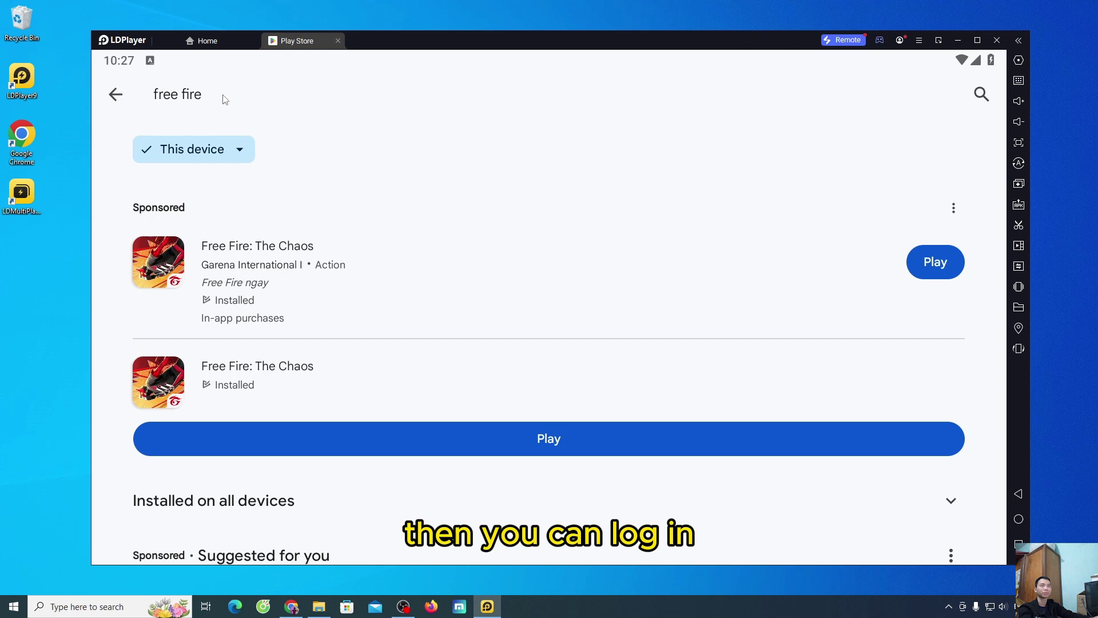
Step: Replace the Play Store search term with "chrome" and run the search
{"action": "left_click", "coordinate": [224, 100]}
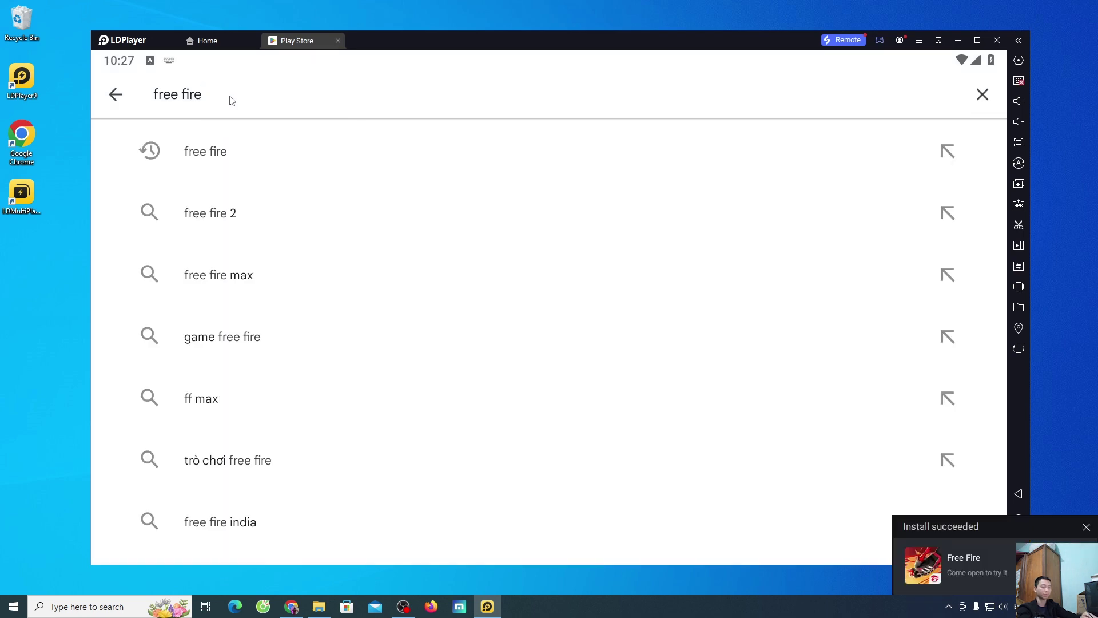
{"action": "key", "text": "BackSpace"}
{"action": "key", "text": "BackSpace"}
{"action": "key", "text": "BackSpace"}
{"action": "key", "text": "BackSpace"}
{"action": "key", "text": "BackSpace"}
{"action": "key", "text": "BackSpace"}
{"action": "key", "text": "BackSpace"}
{"action": "key", "text": "BackSpace"}
{"action": "key", "text": "BackSpace"}
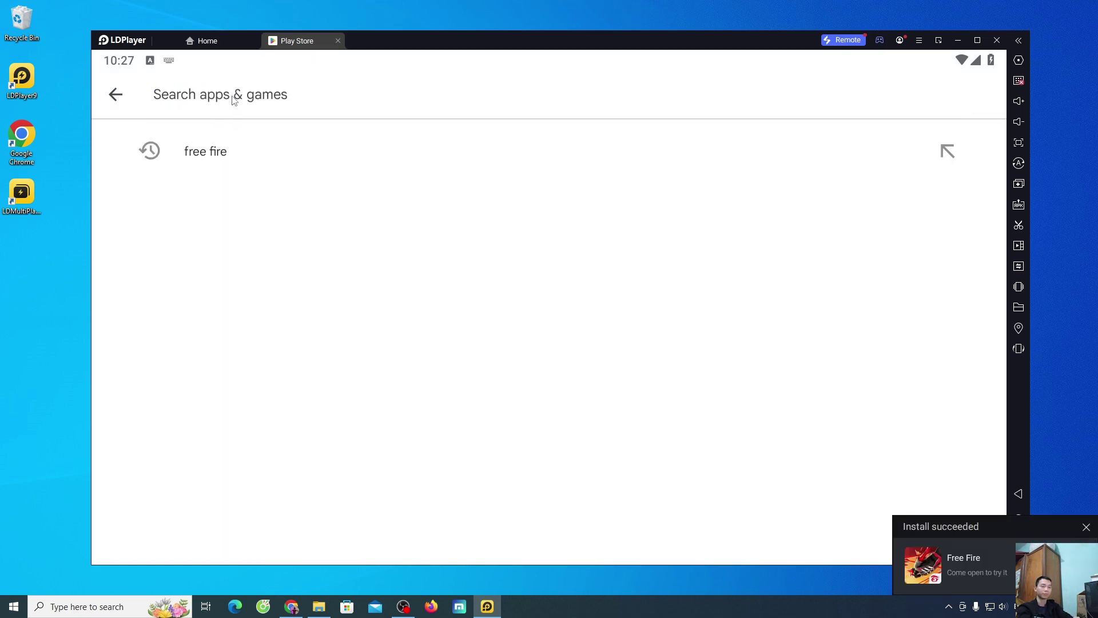
{"action": "type", "text": "chrome"}
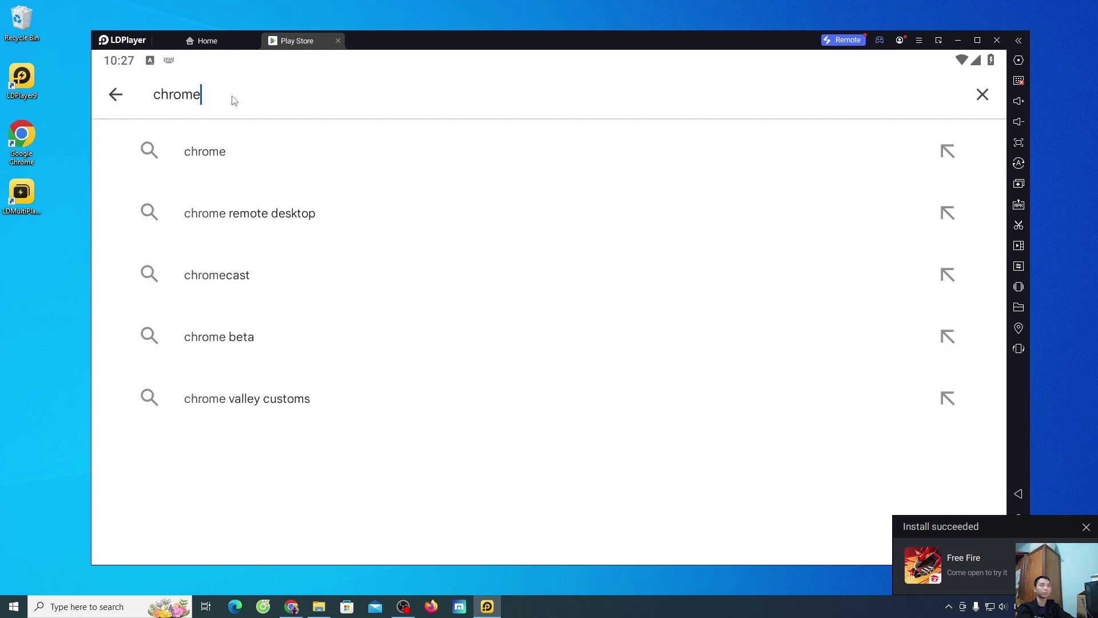
{"action": "key", "text": "Return"}
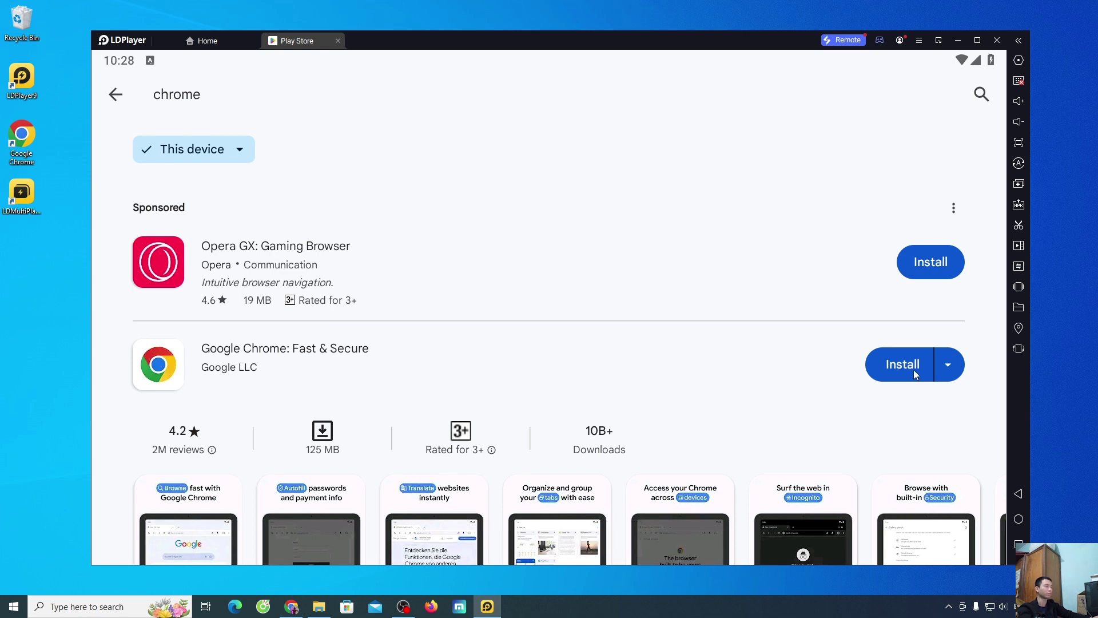
Step: Install Google Chrome: Fast & Secure and close the Play Store
{"action": "left_click", "coordinate": [914, 369]}
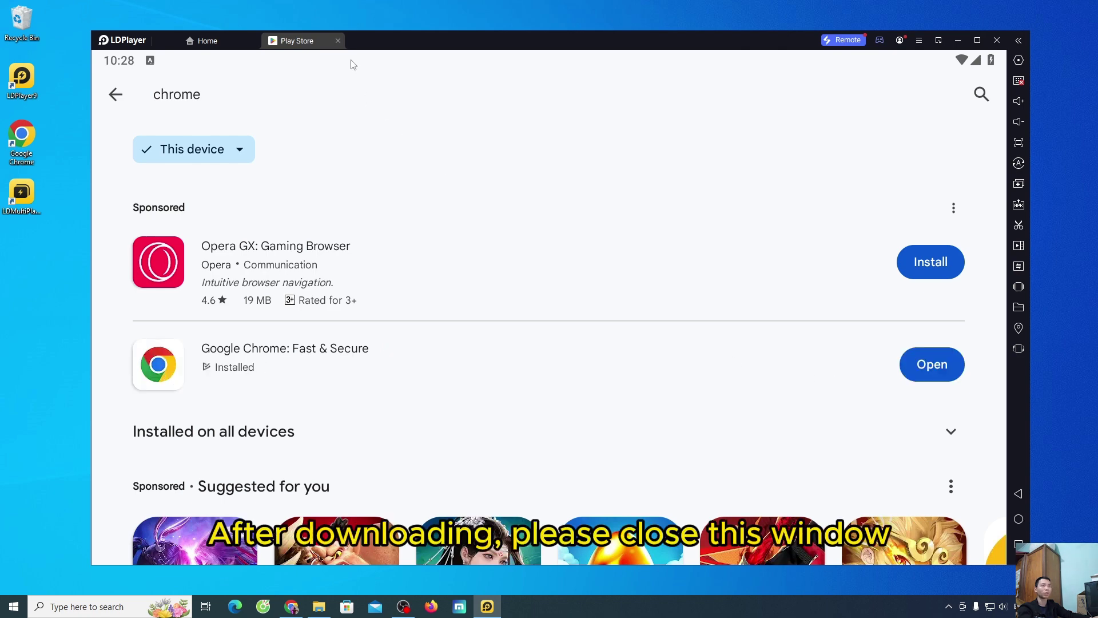
{"action": "left_click", "coordinate": [338, 41]}
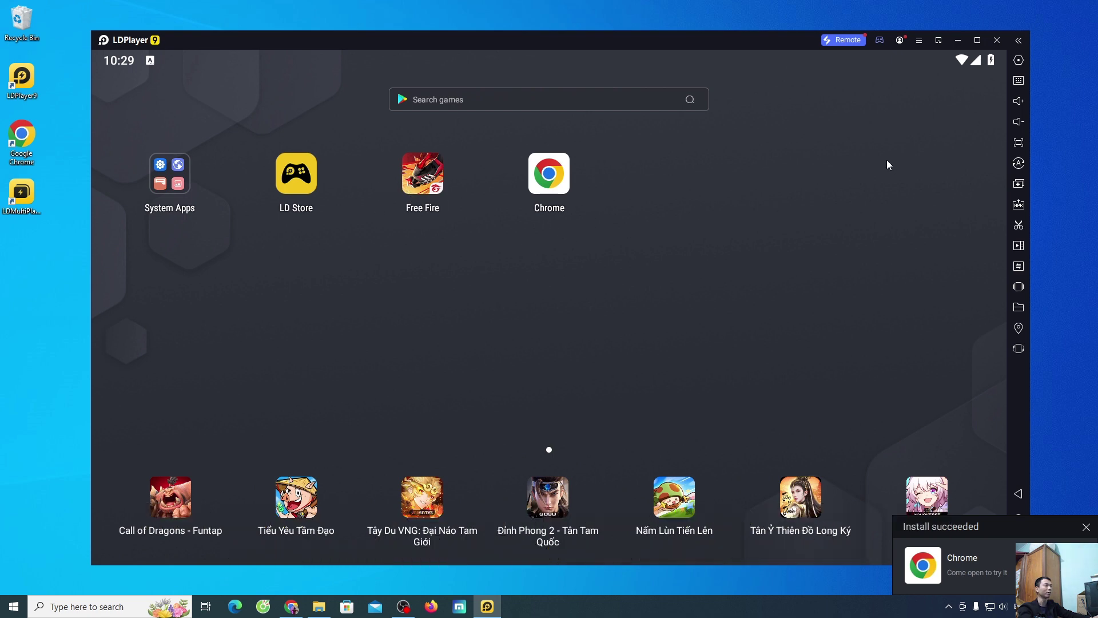
Step: Open the emulator settings and set the tablet mode resolution to 1920x1080 (dpi 280)
{"action": "left_click", "coordinate": [919, 41]}
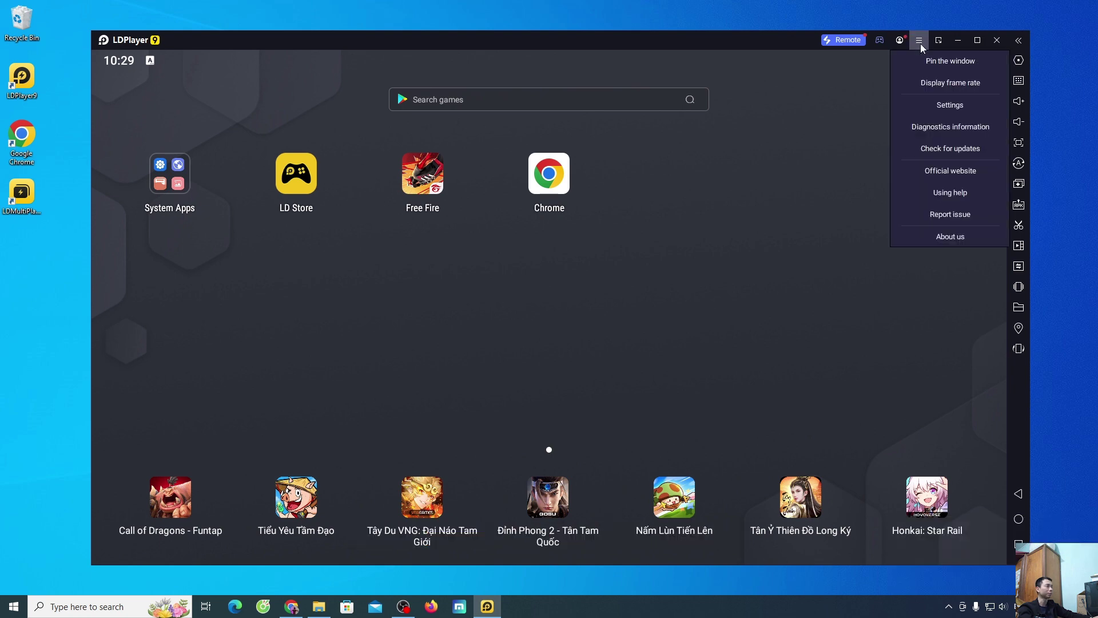
{"action": "left_click", "coordinate": [981, 105]}
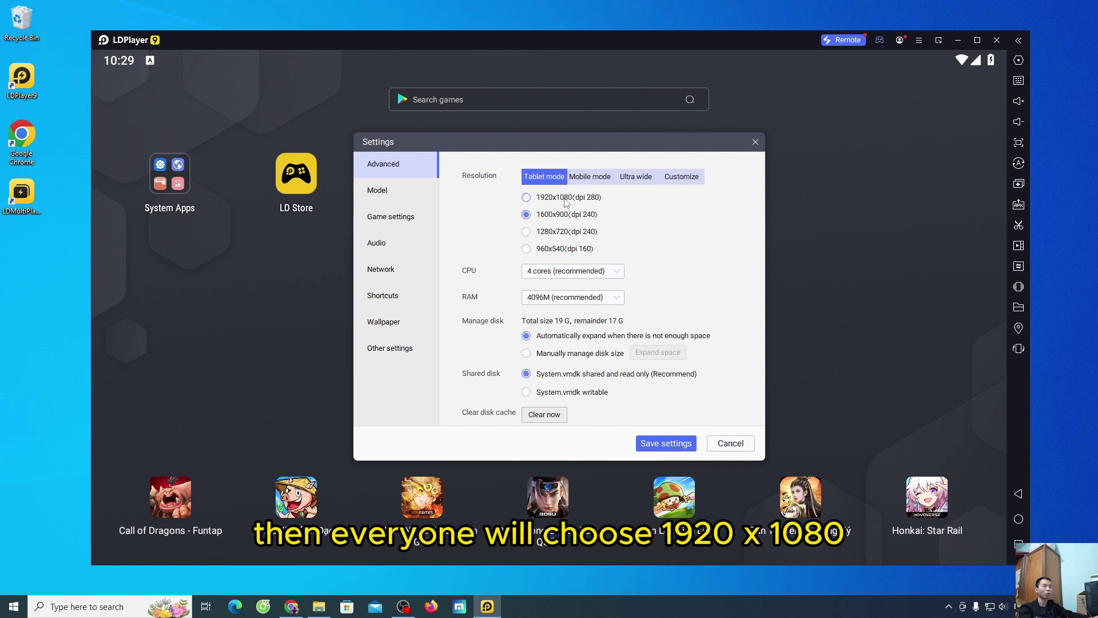
{"action": "left_click", "coordinate": [566, 198]}
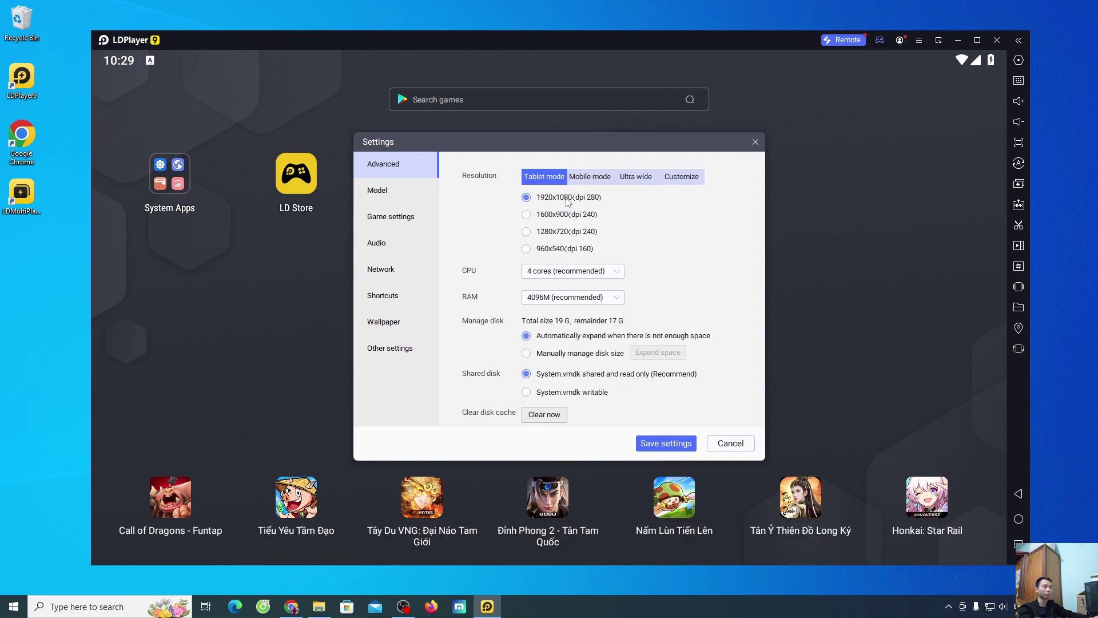
{"action": "left_click", "coordinate": [555, 234]}
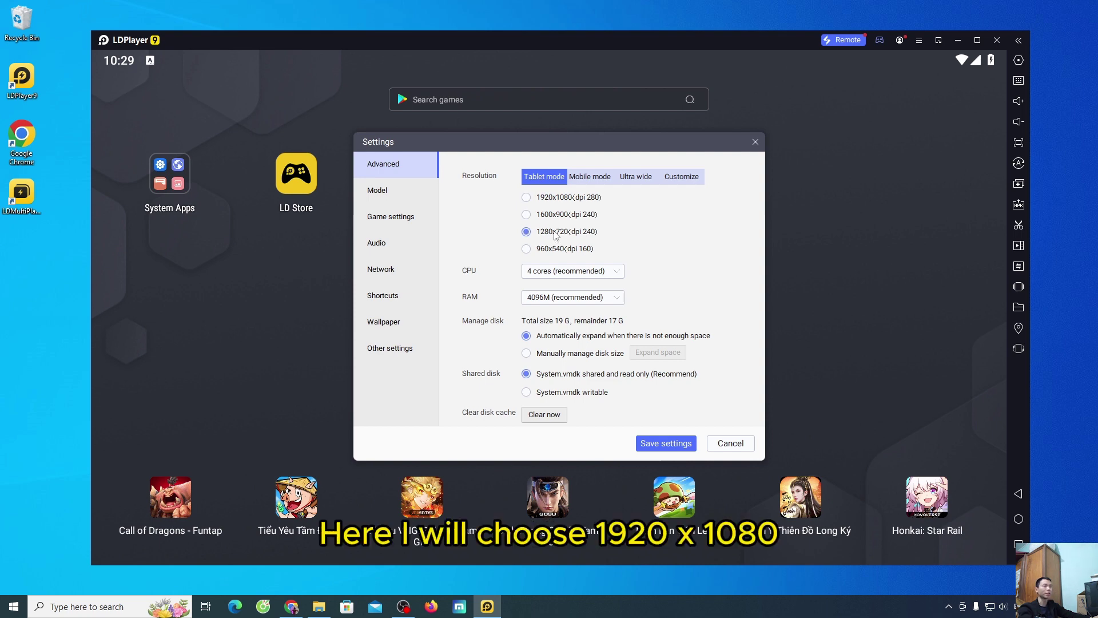
{"action": "left_click", "coordinate": [565, 202]}
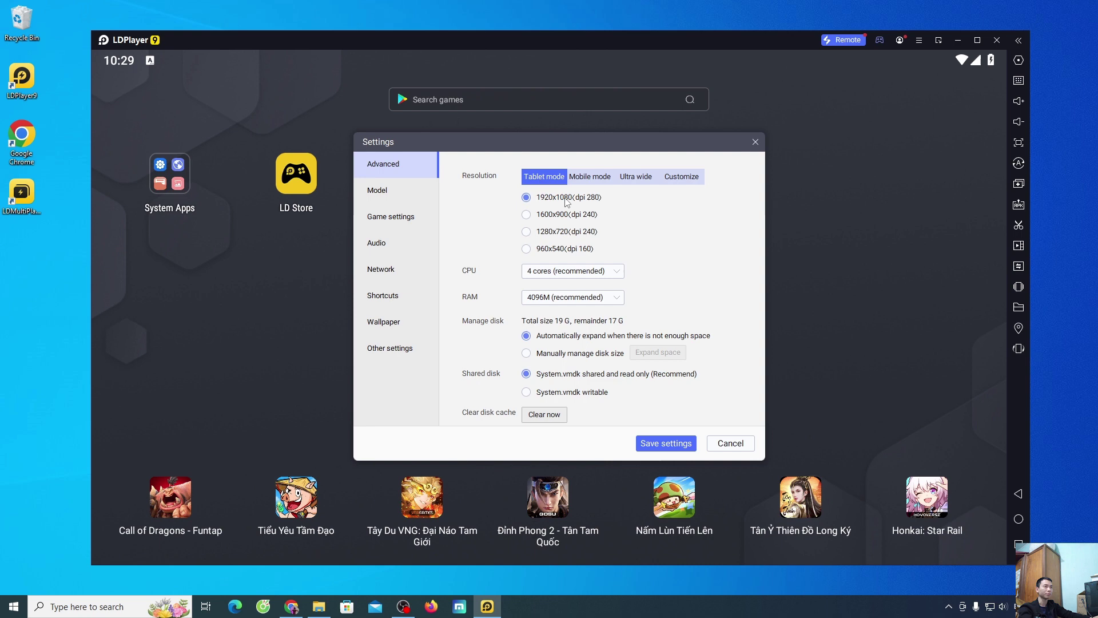
Step: Set the emulated device model to Asus ROG Phone II from the 120 FPS models
{"action": "left_click", "coordinate": [387, 191]}
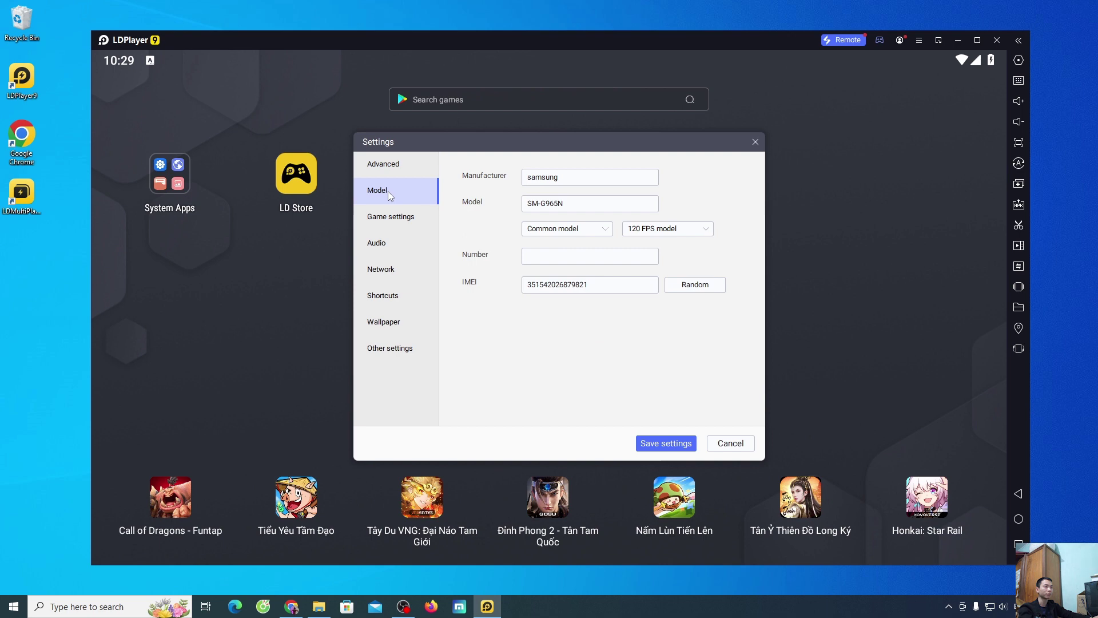
{"action": "left_click", "coordinate": [703, 230]}
{"action": "scroll", "coordinate": [694, 253], "scroll_direction": "down", "scroll_amount": 3}
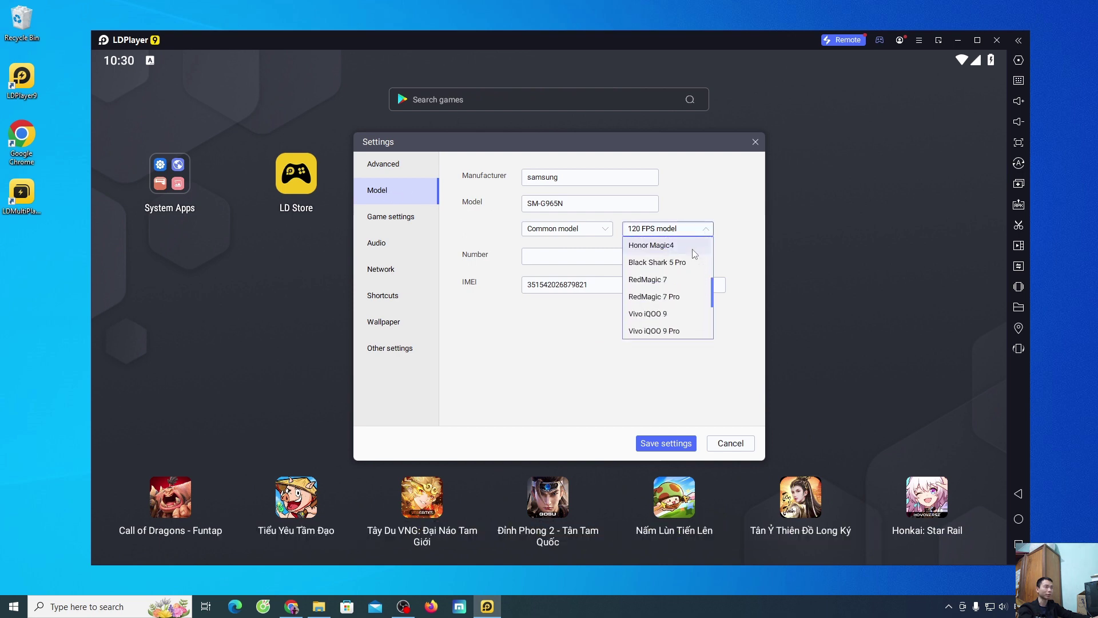
{"action": "scroll", "coordinate": [694, 252], "scroll_direction": "down", "scroll_amount": 3}
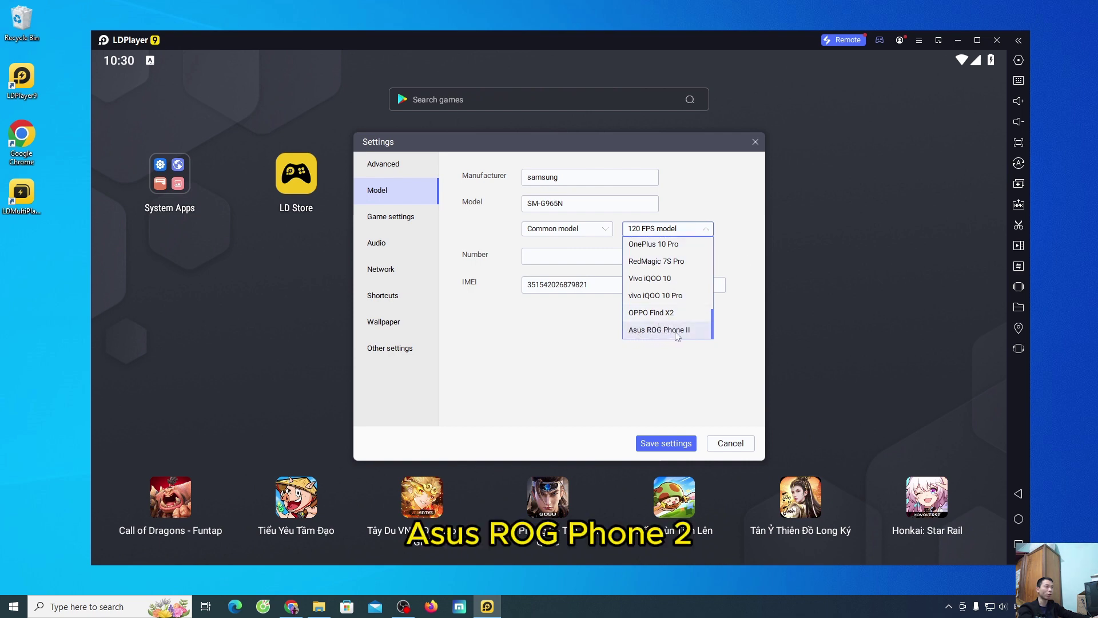
{"action": "left_click", "coordinate": [696, 331]}
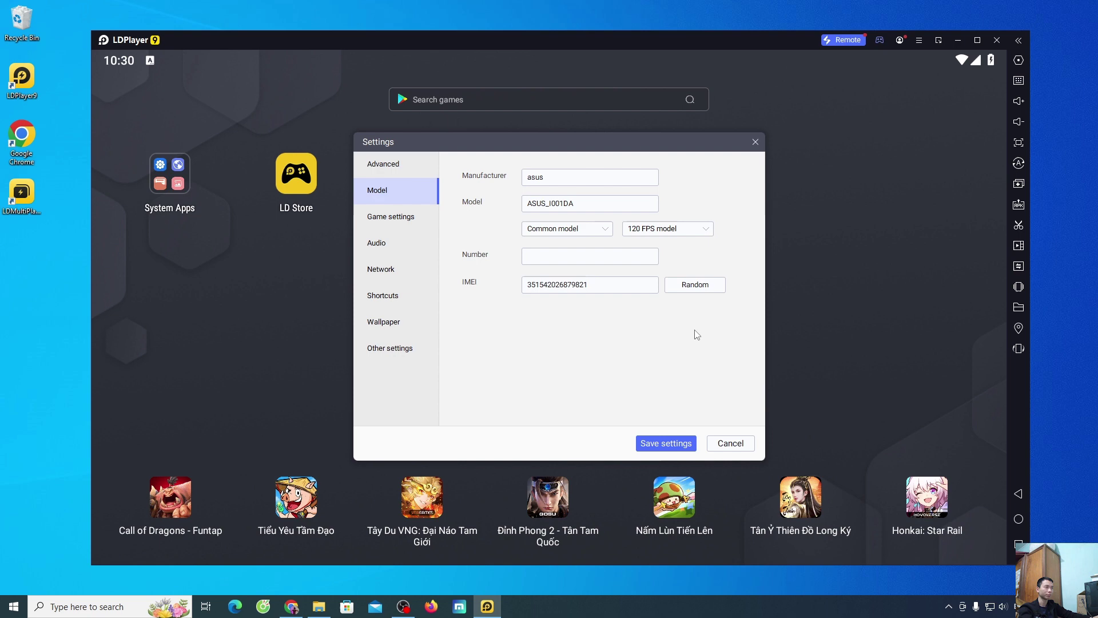
Step: Set the game frame rate to 120 FPS with high frame rate enabled, then save the settings and restart the emulator
{"action": "left_click", "coordinate": [400, 220]}
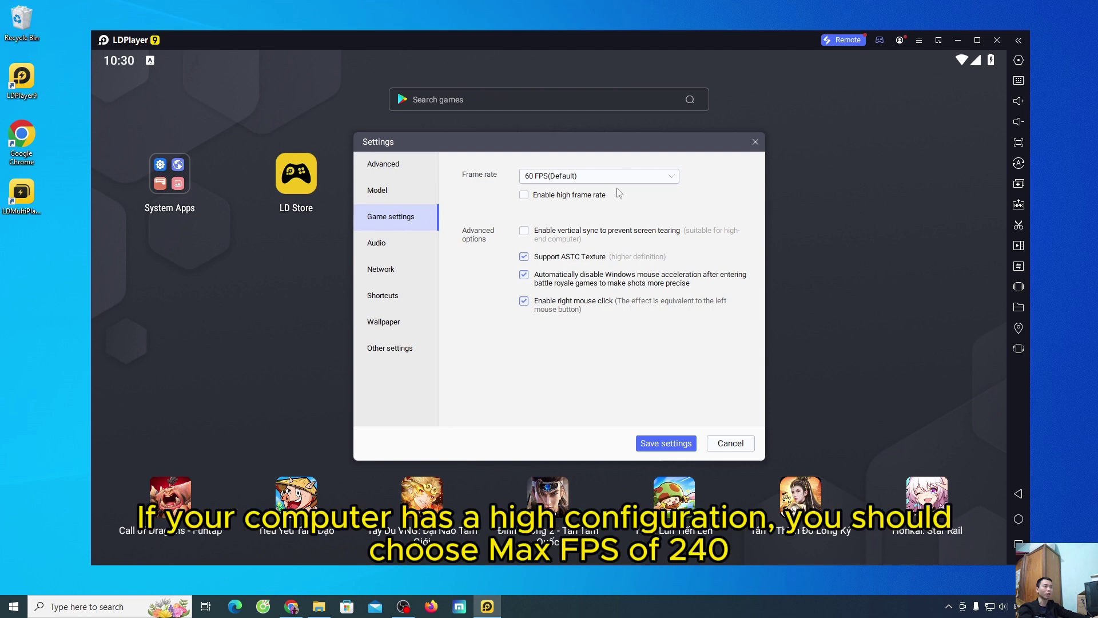
{"action": "left_click", "coordinate": [660, 178]}
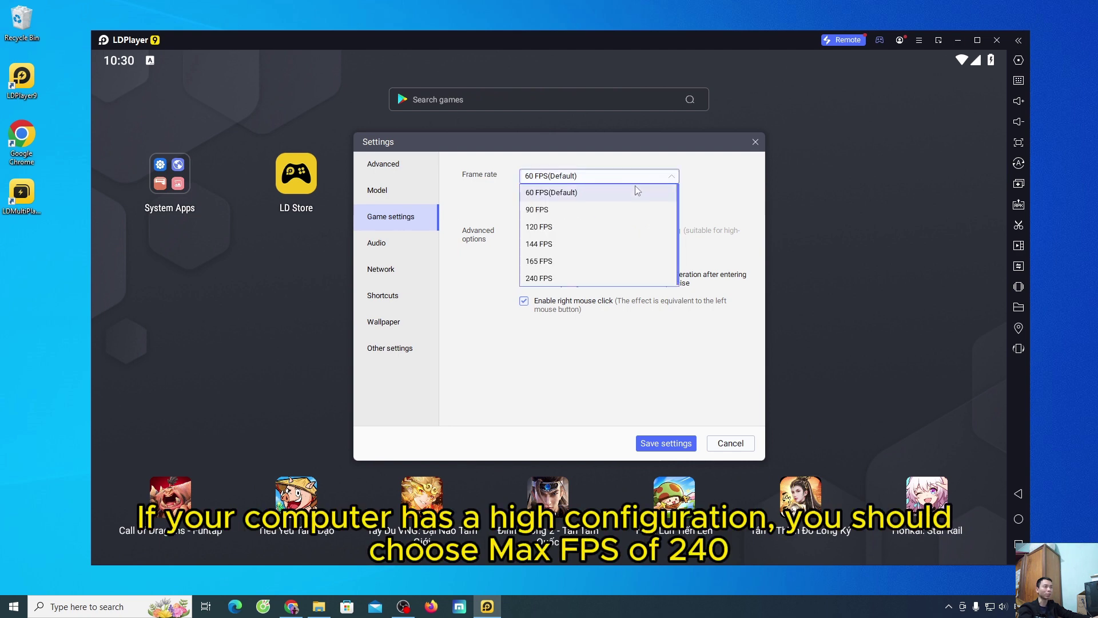
{"action": "left_click", "coordinate": [575, 226]}
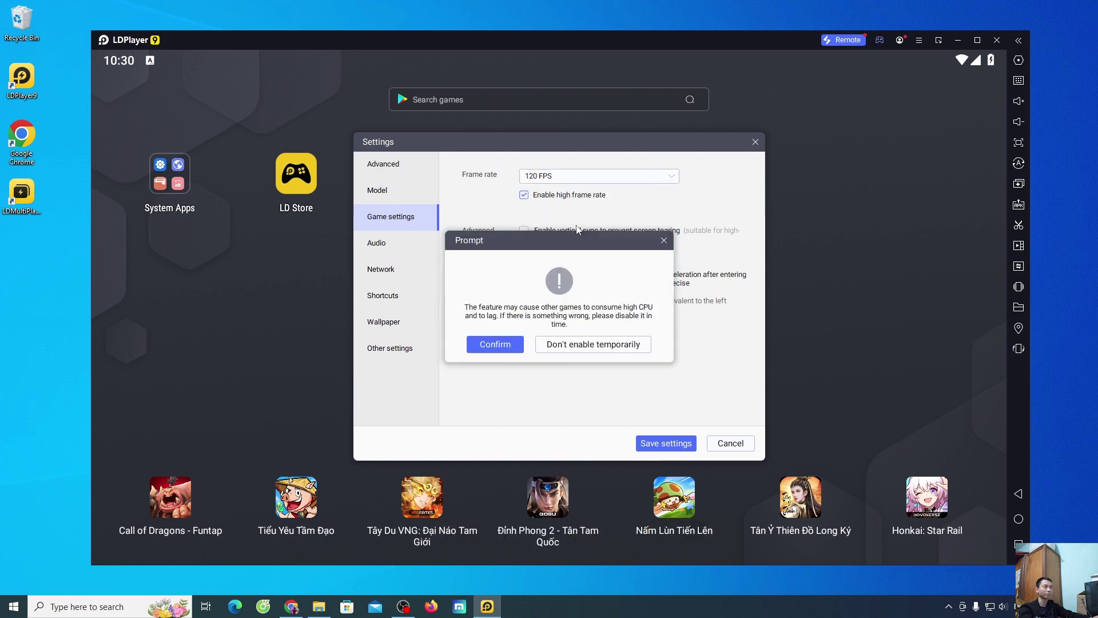
{"action": "left_click", "coordinate": [492, 349]}
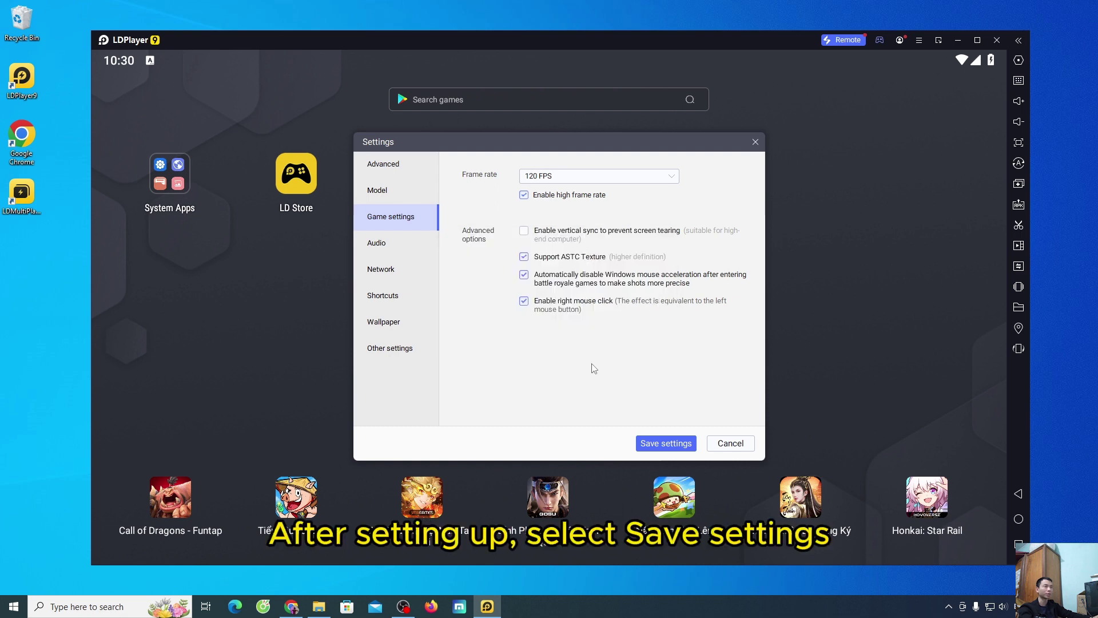
{"action": "left_click", "coordinate": [678, 450]}
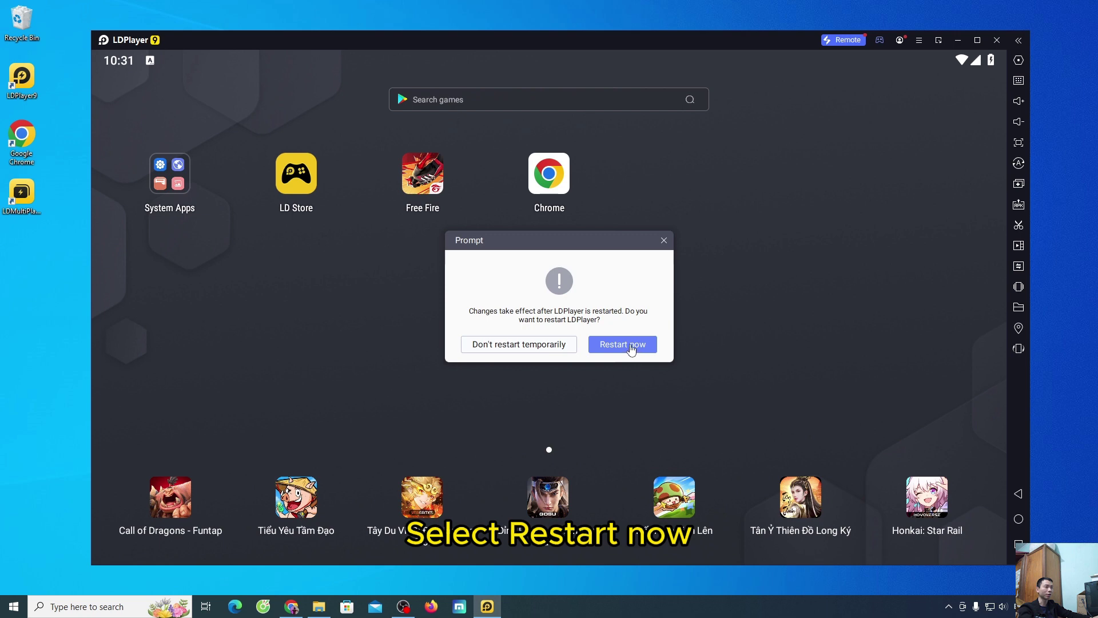
{"action": "left_click", "coordinate": [651, 346]}
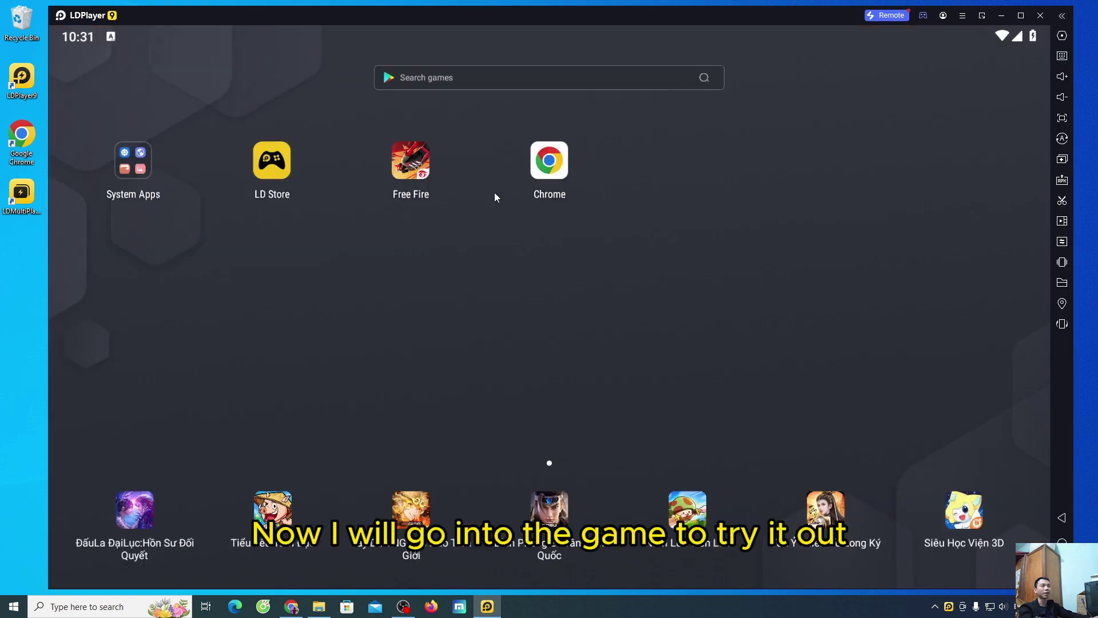
Step: Launch Free Fire past its keymap tip and sign in to Chrome with the existing Google account, turning sync on
{"action": "left_click", "coordinate": [409, 162]}
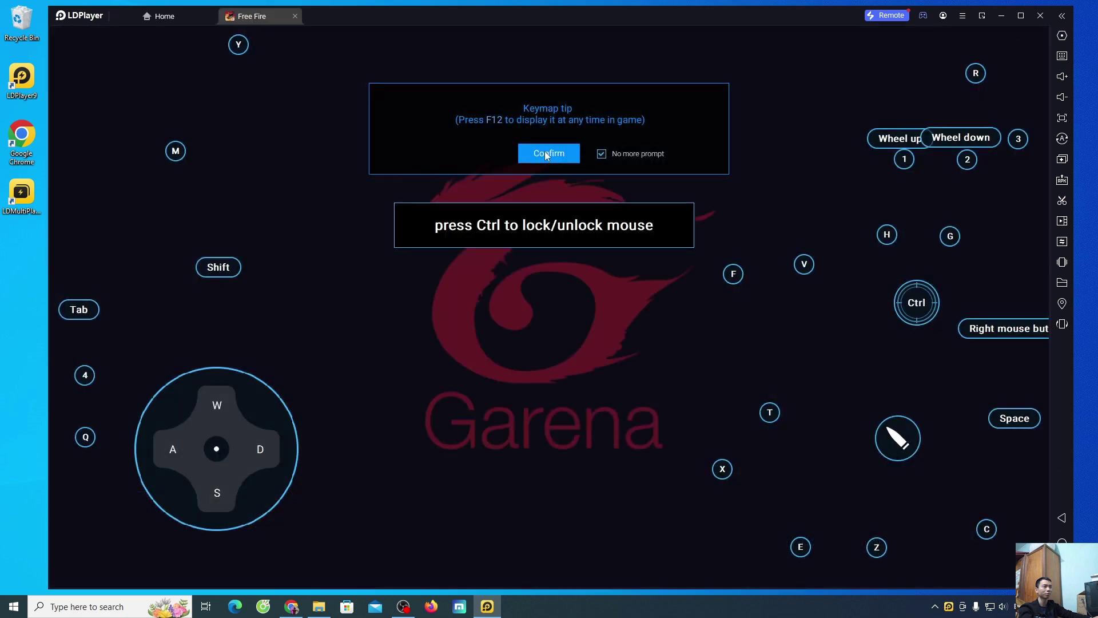
{"action": "left_click", "coordinate": [545, 152]}
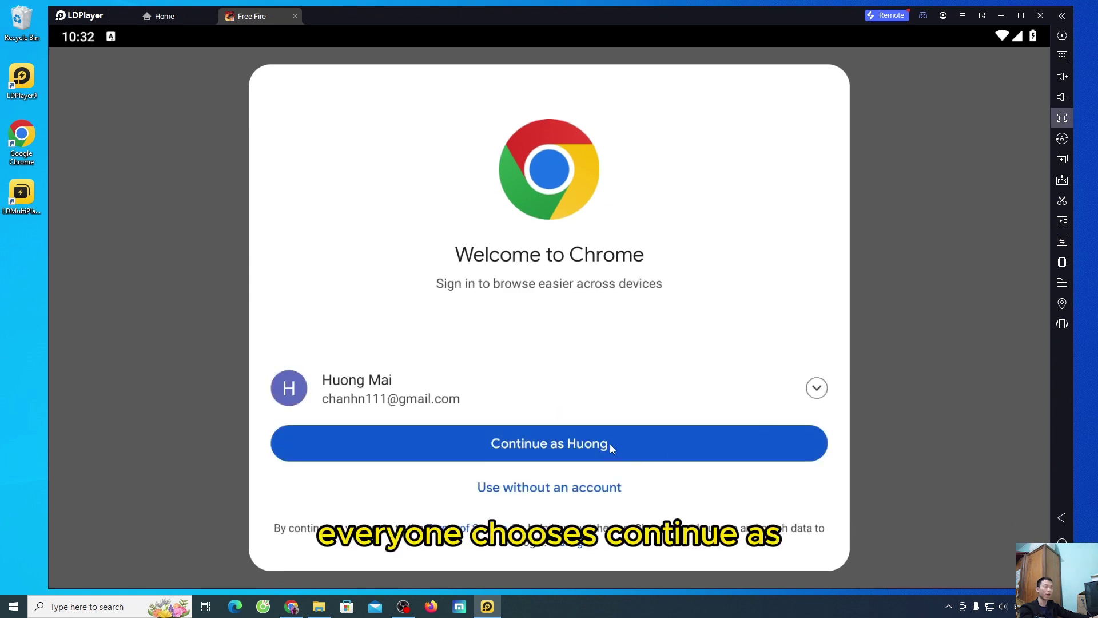
{"action": "left_click", "coordinate": [626, 444]}
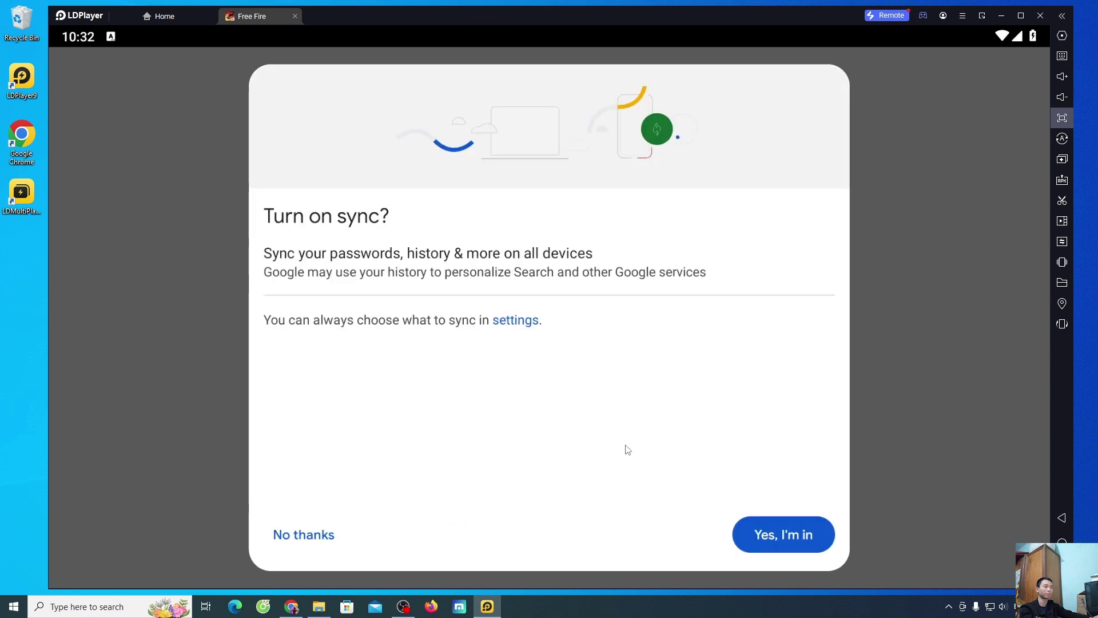
{"action": "left_click", "coordinate": [801, 536]}
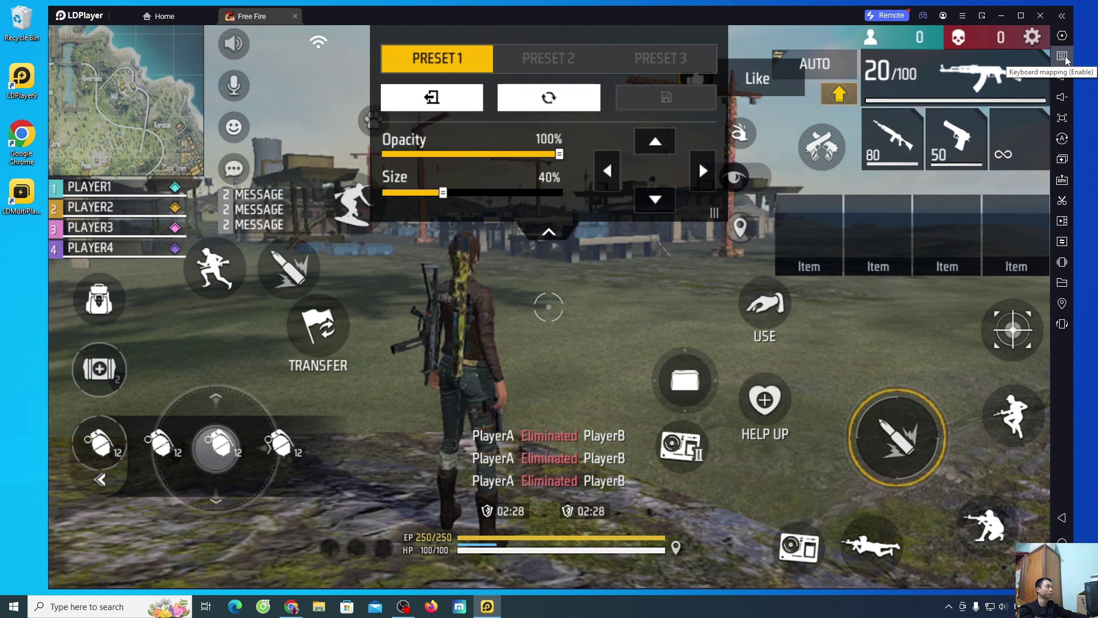
Step: Open the keyboard mapping editor for Free Fire and save the Default keymap scheme
{"action": "mouse_move", "coordinate": [1066, 59]}
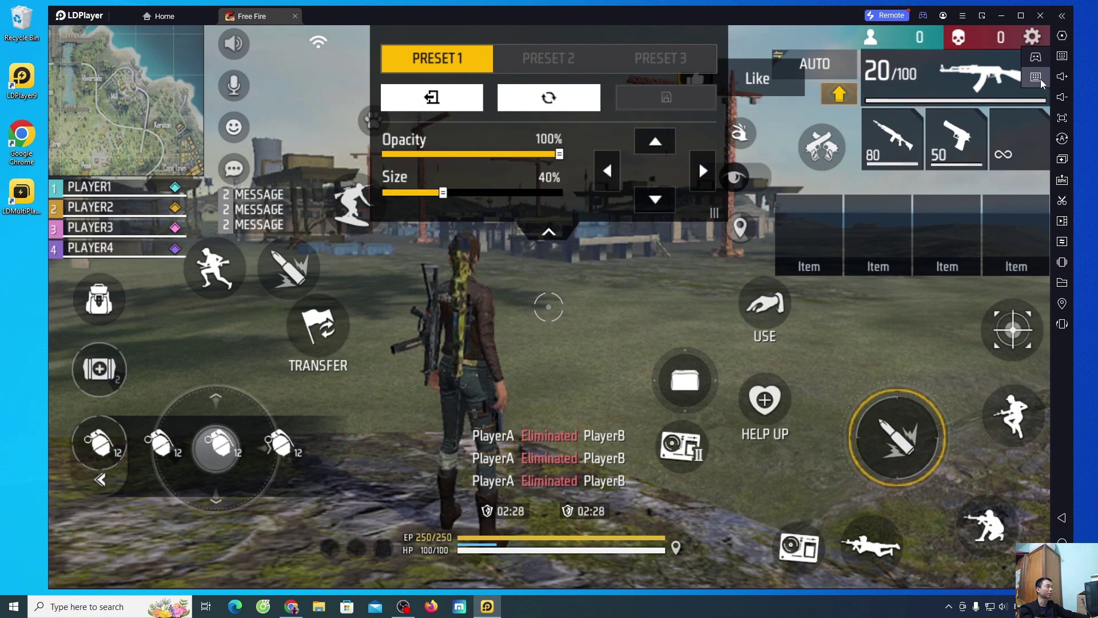
{"action": "left_click", "coordinate": [1041, 79]}
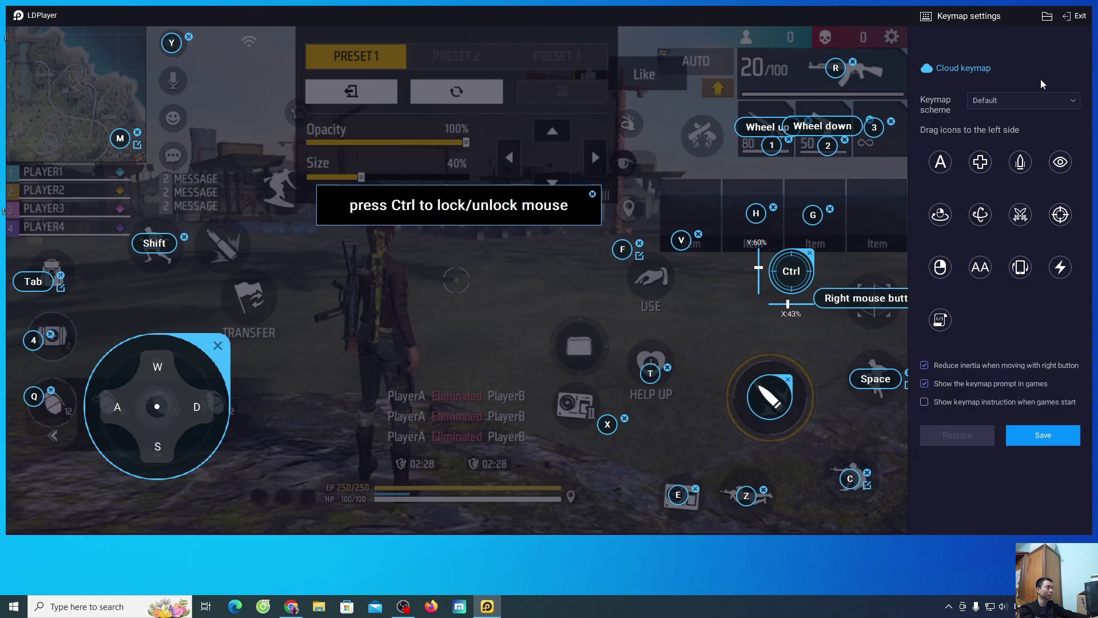
{"action": "left_click", "coordinate": [1059, 432]}
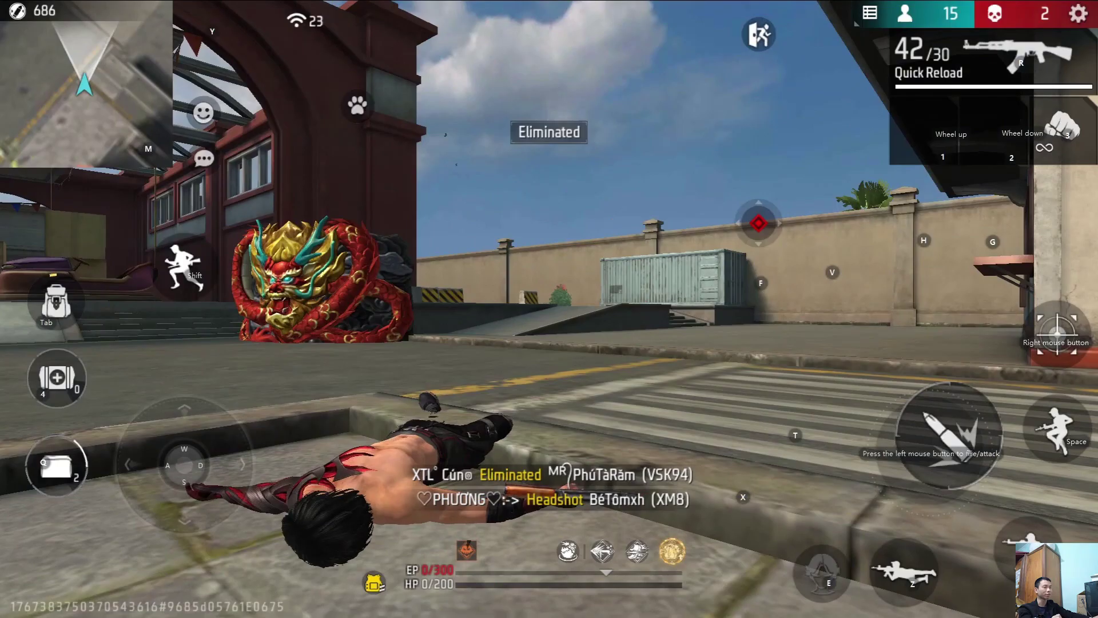